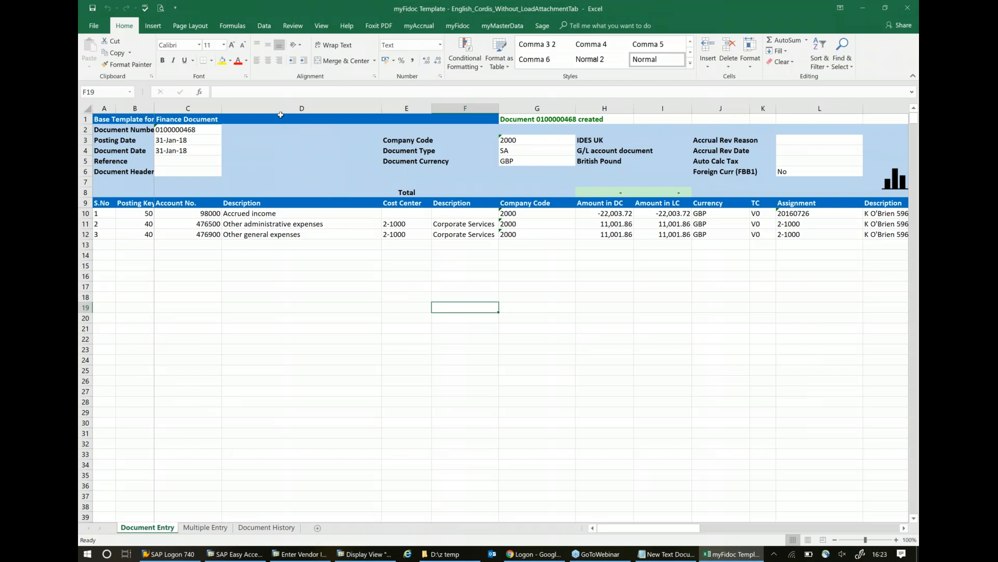
- Try mapping the item-level Company Code to column I in the Document Entry settings and cancel the change
left_click(457, 27)
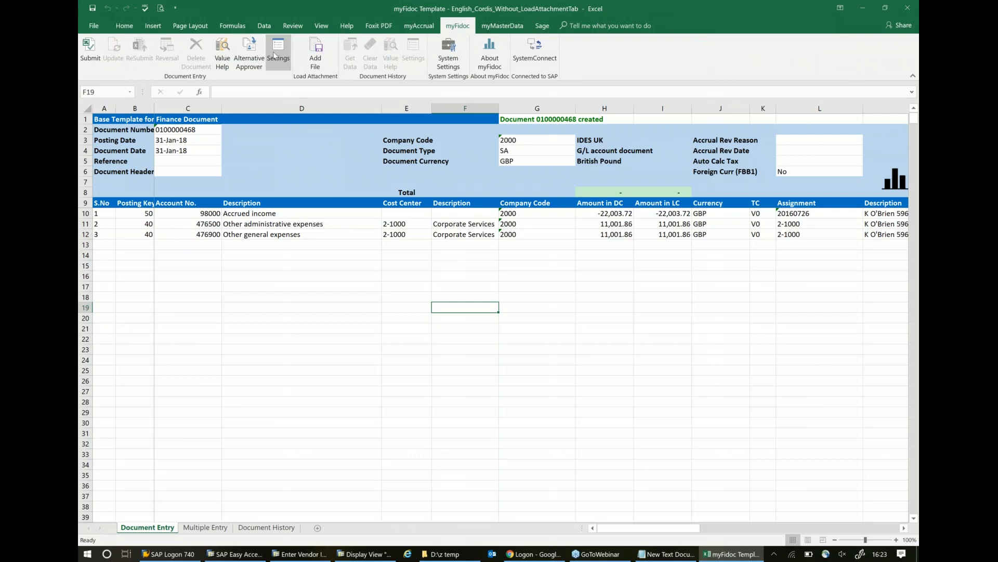
left_click(276, 54)
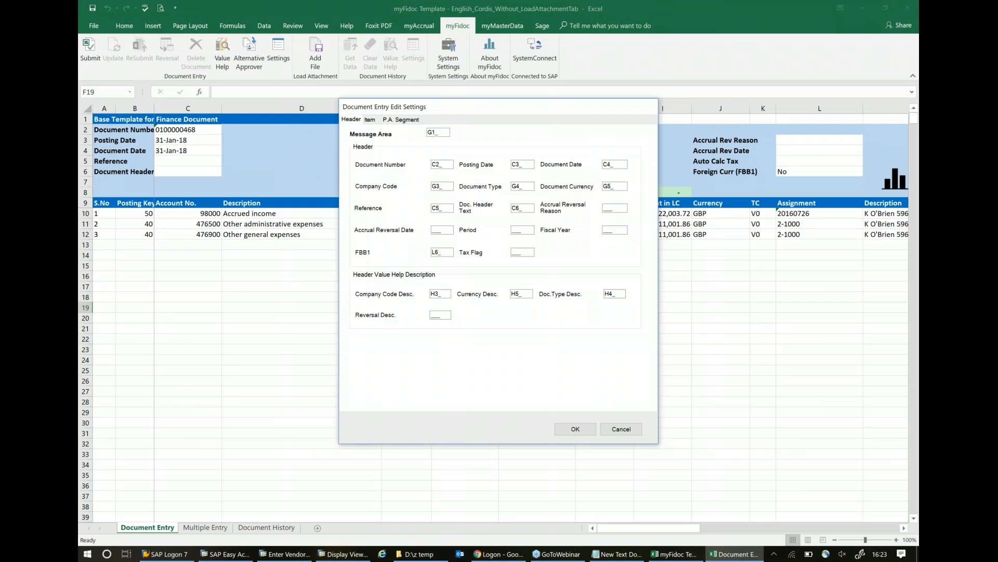
left_click(370, 119)
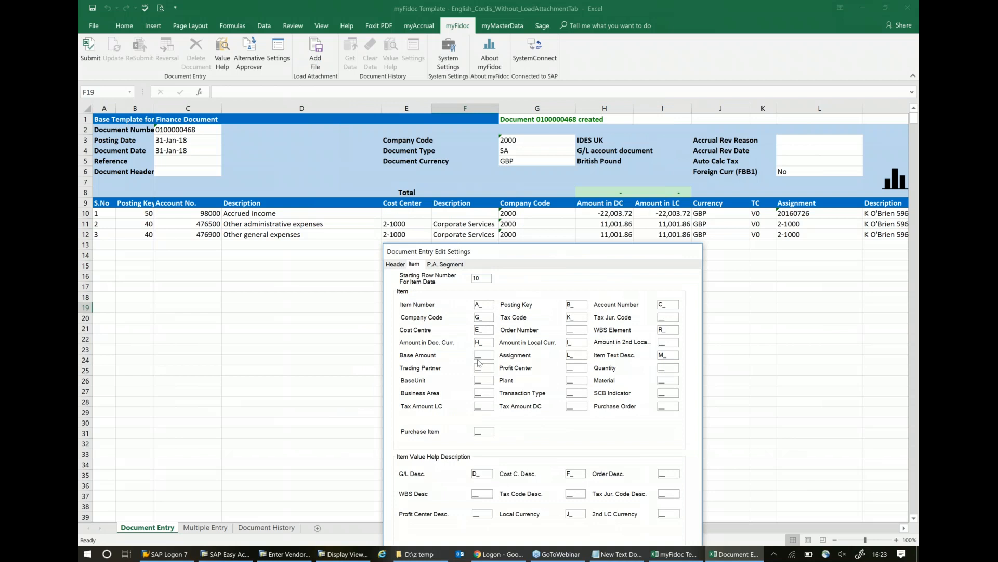
double_click(481, 316)
type("I")
left_click_drag(531, 251, 510, 159)
left_click(646, 480)
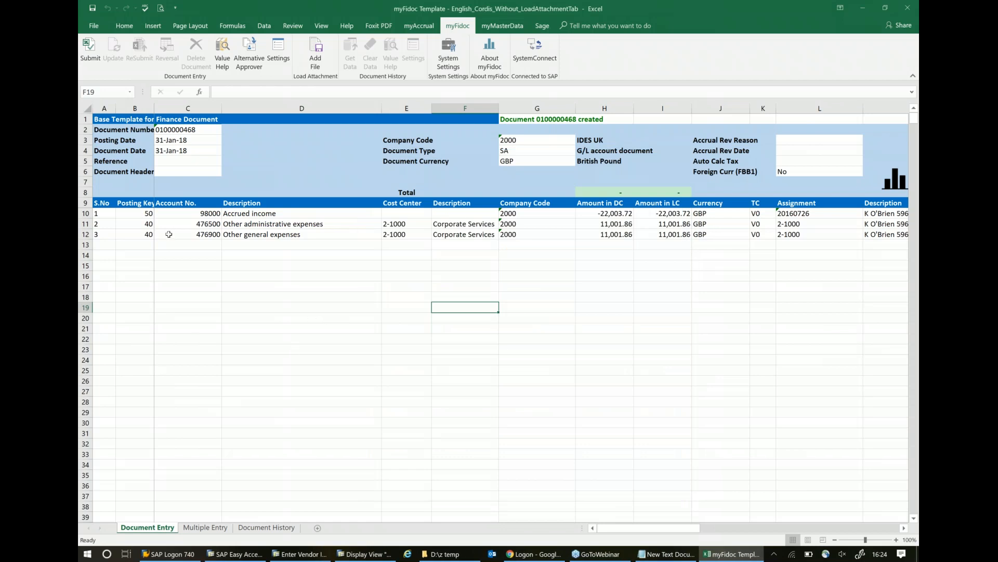
- Search the cost center value help for "fin" and "ma" on line item 2 and close it without picking one
left_click(403, 225)
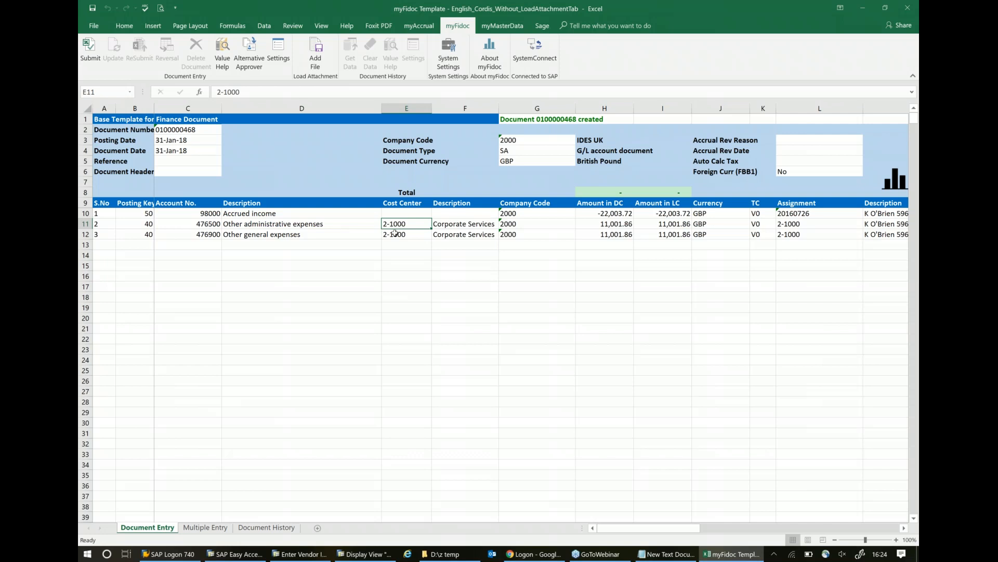
left_click(222, 50)
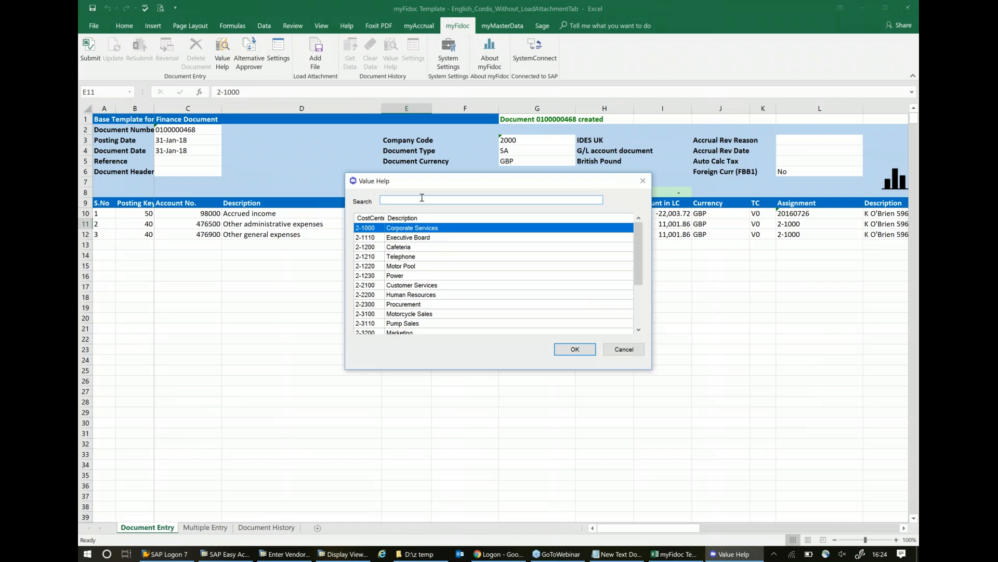
type("fin")
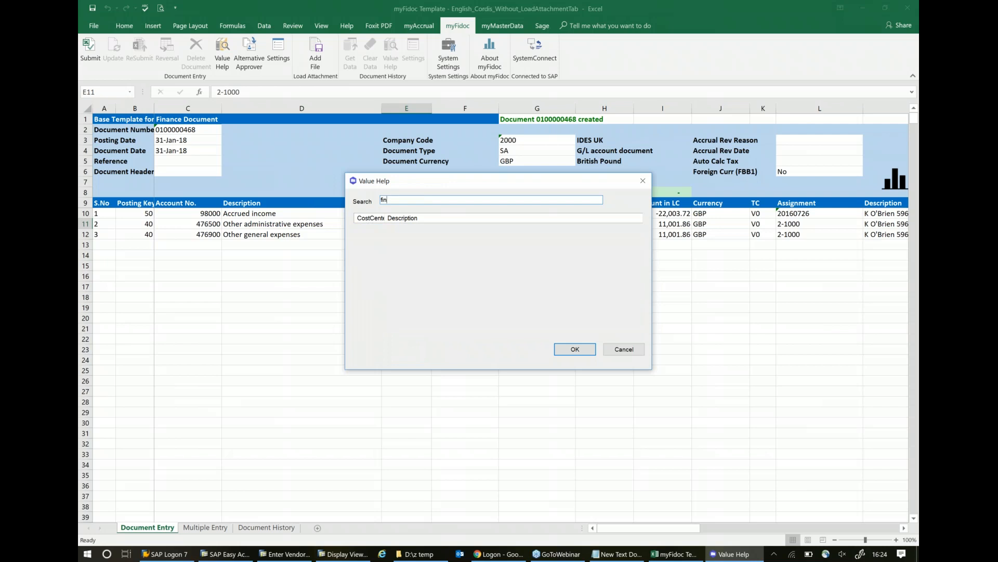
key("BackSpace")
key("BackSpace")
key("BackSpace")
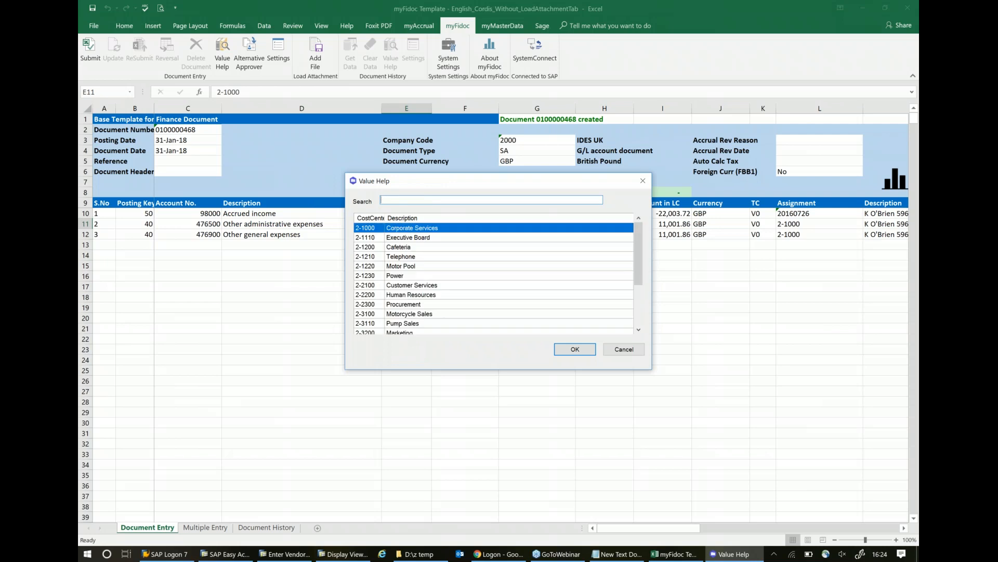
type("m")
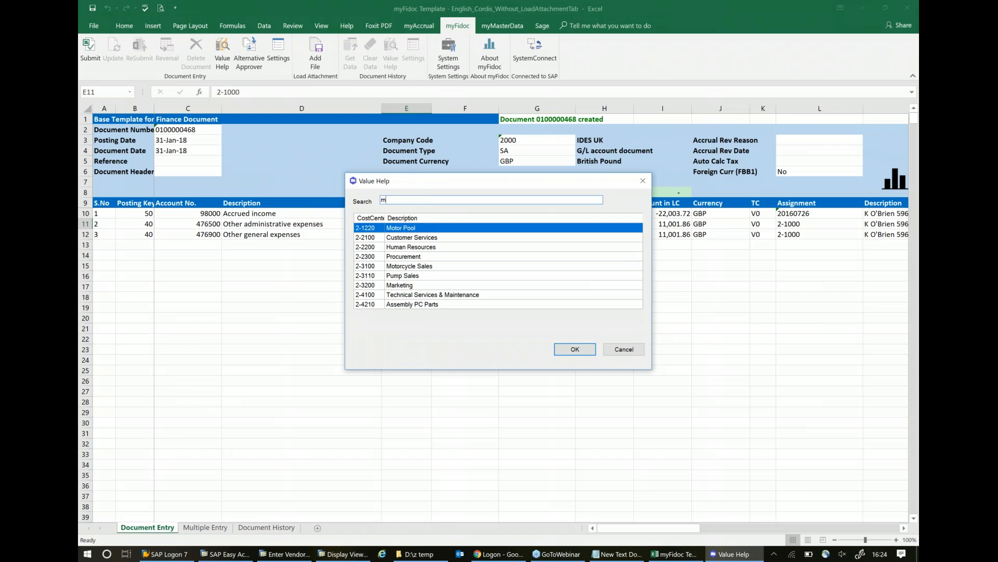
type("a")
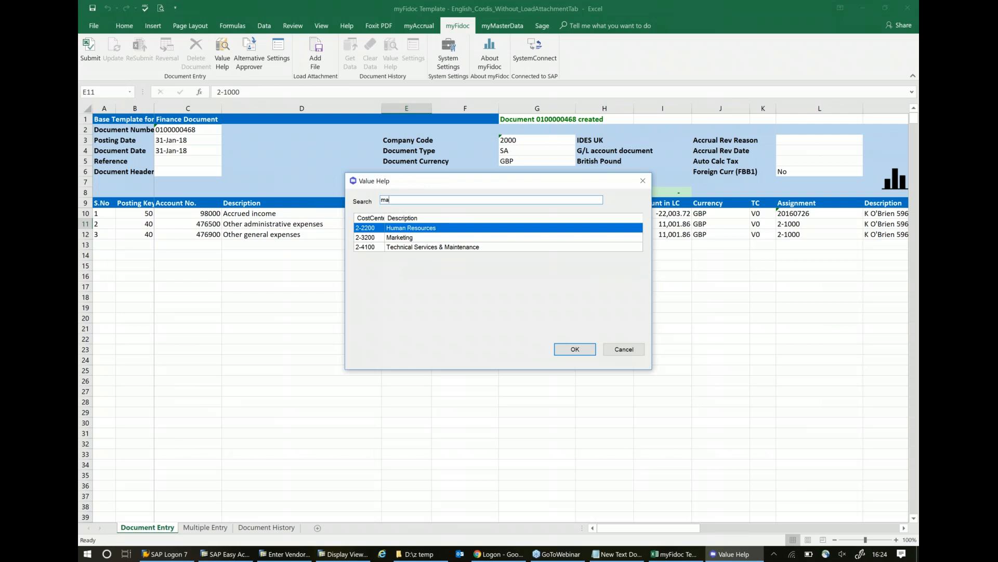
left_click(644, 180)
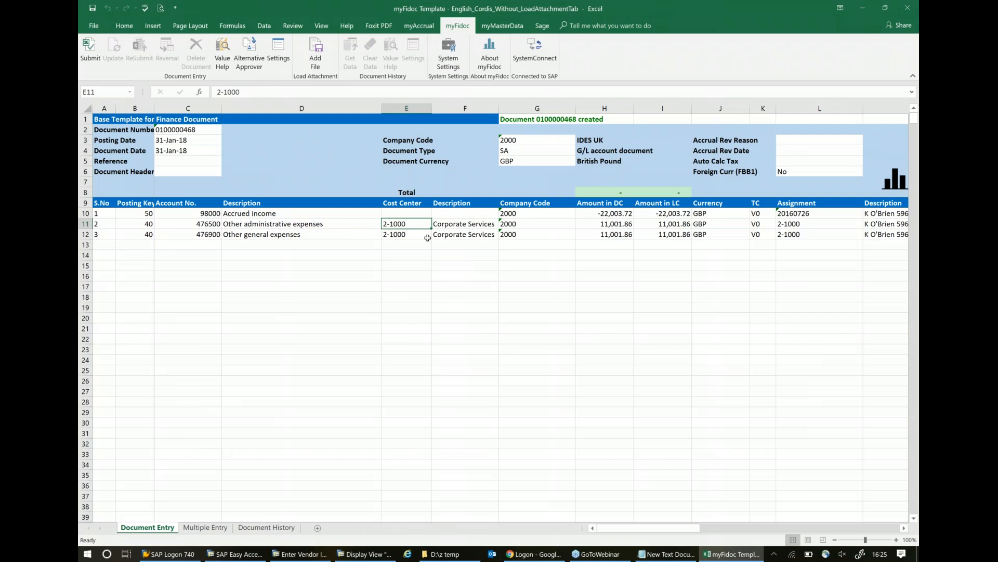
- Clear line item 2's company code and choose 1000 (IDES AG) from the value help
left_click(530, 223)
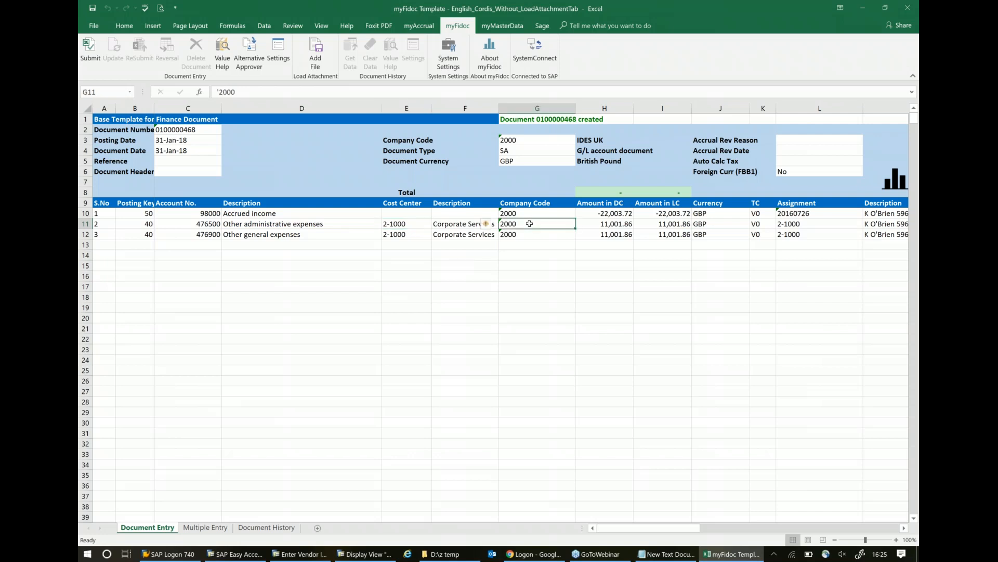
key("Delete")
left_click(536, 252)
left_click(529, 225)
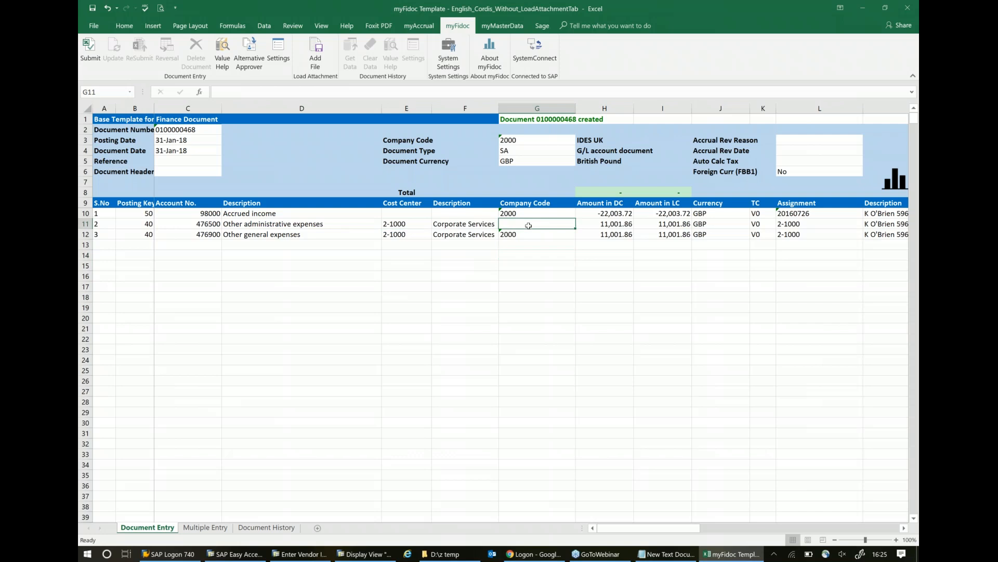
left_click(224, 48)
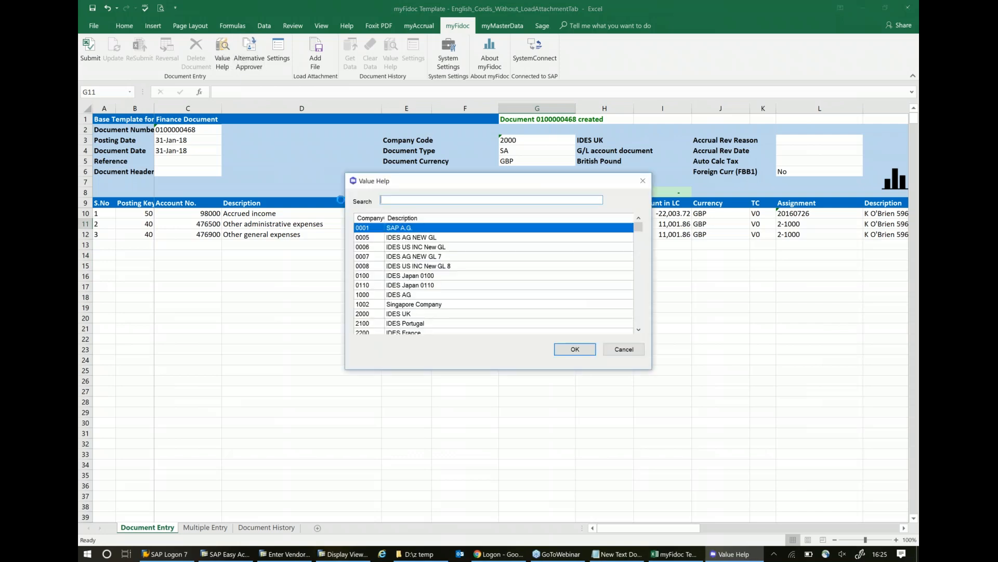
double_click(368, 294)
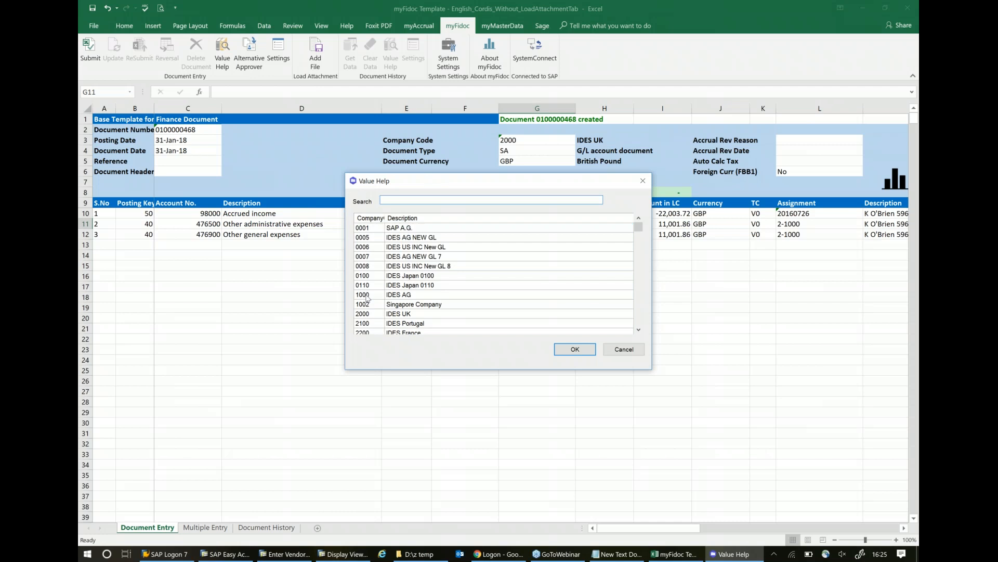
- Clear line item 2's cost center and look up the cost centers available for company code 1000
left_click(398, 224)
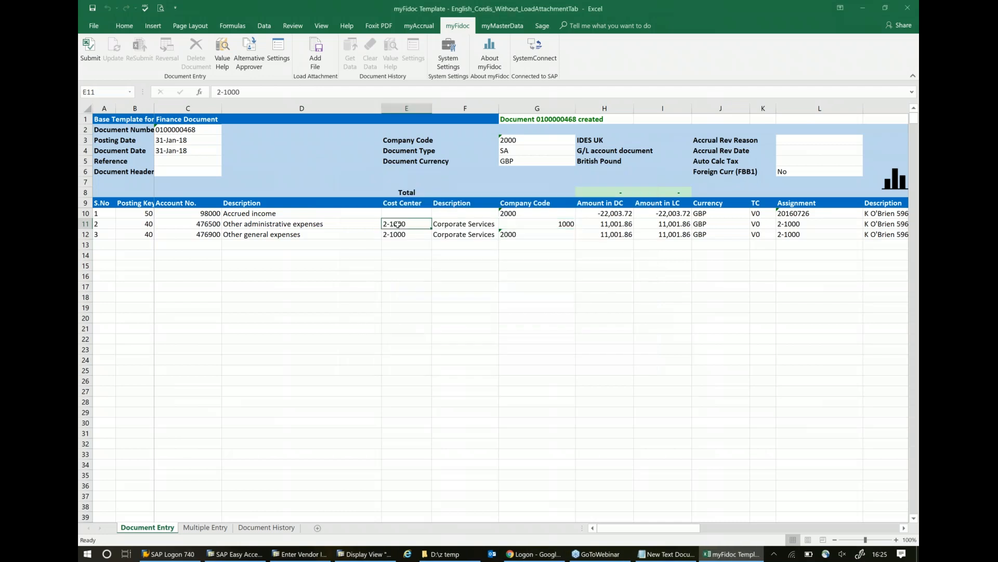
key("Delete")
left_click(312, 318)
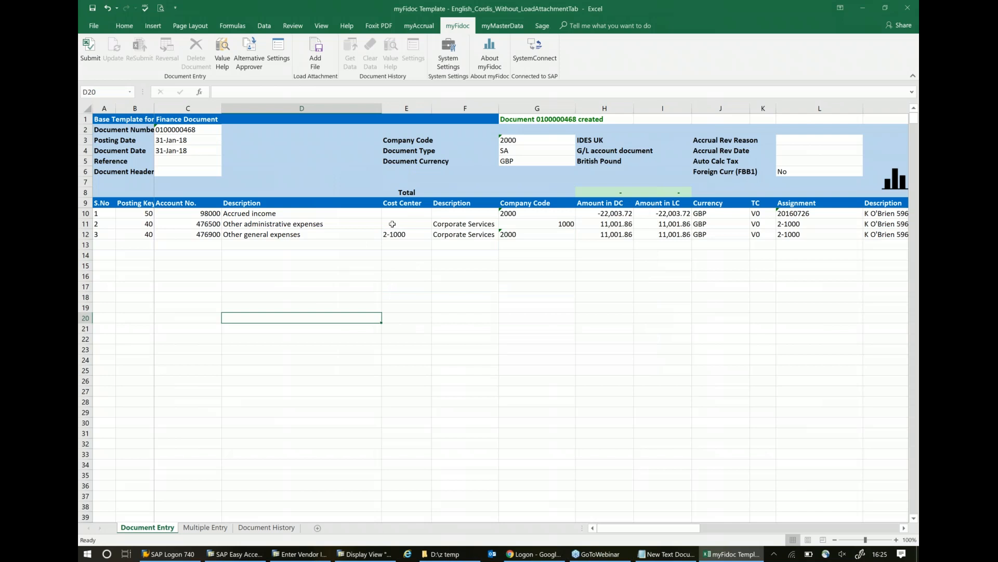
left_click(392, 224)
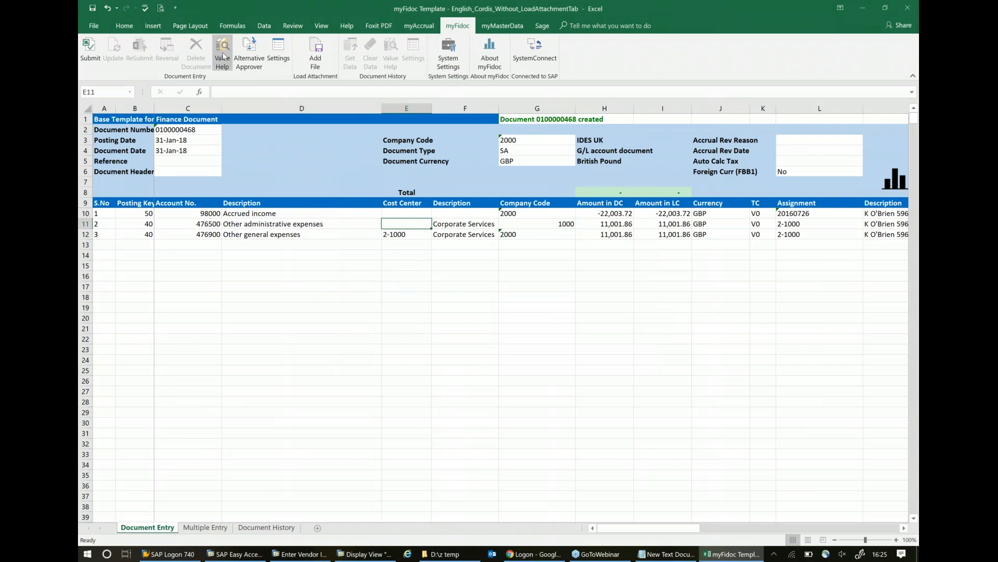
left_click(223, 56)
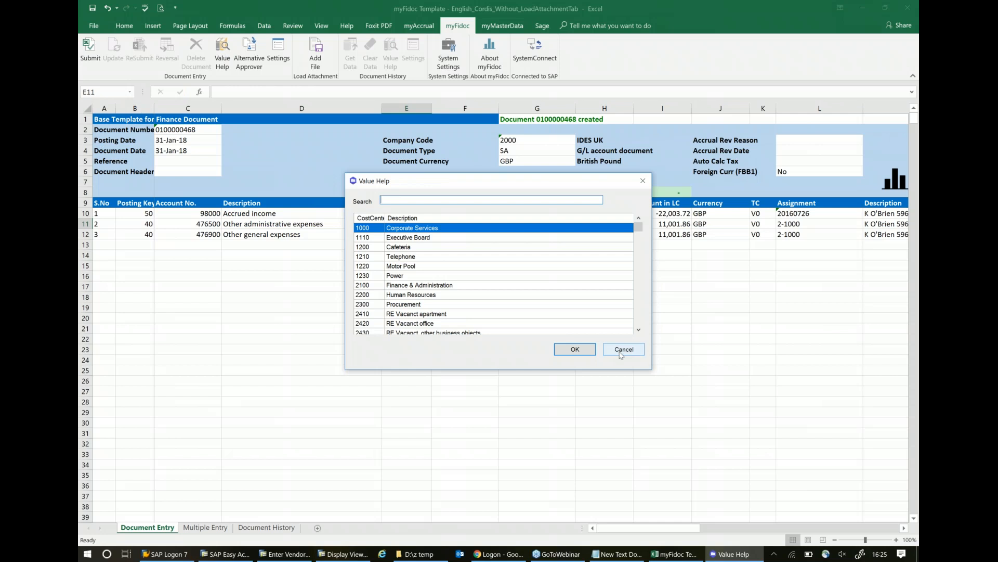
left_click(576, 349)
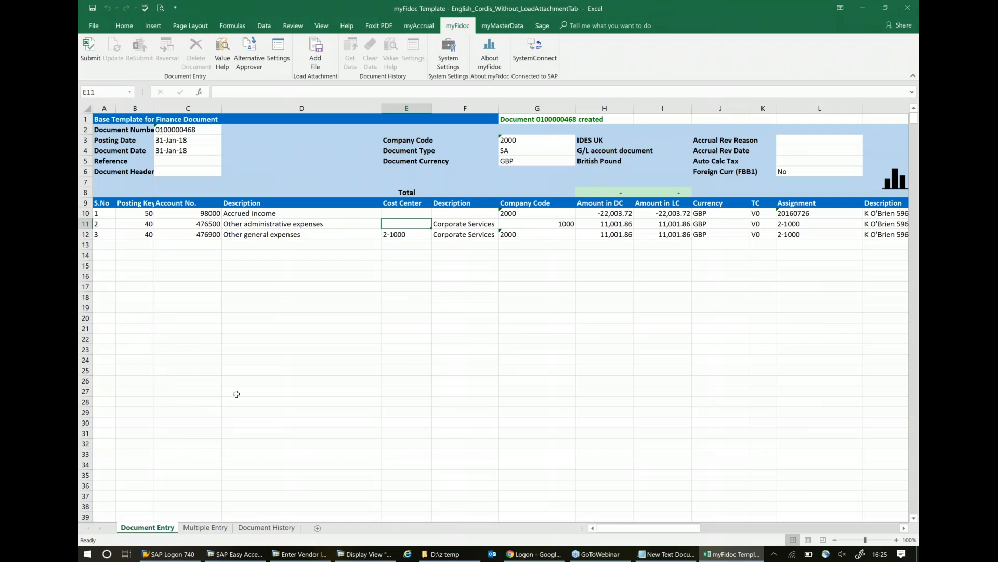
left_click(253, 358)
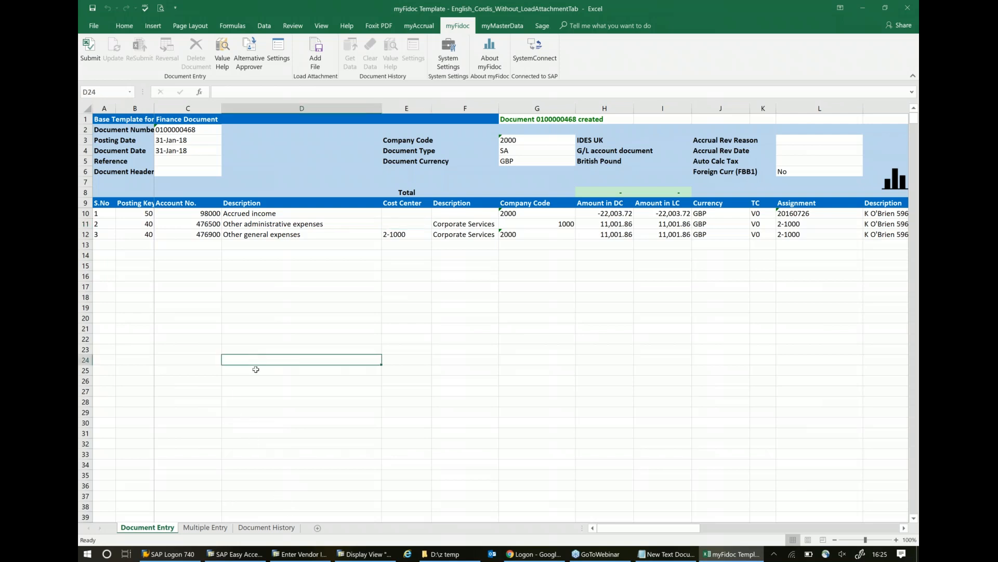
- Retrieve the document history for fiscal year 2018 and load the PAY COST TRF 2 document into the Document Entry sheet
left_click(262, 528)
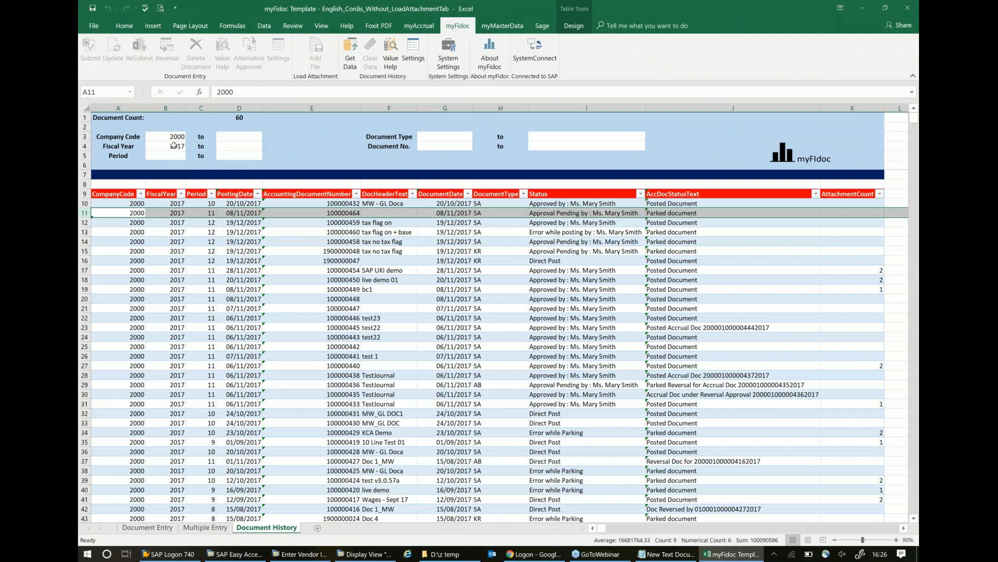
type("20")
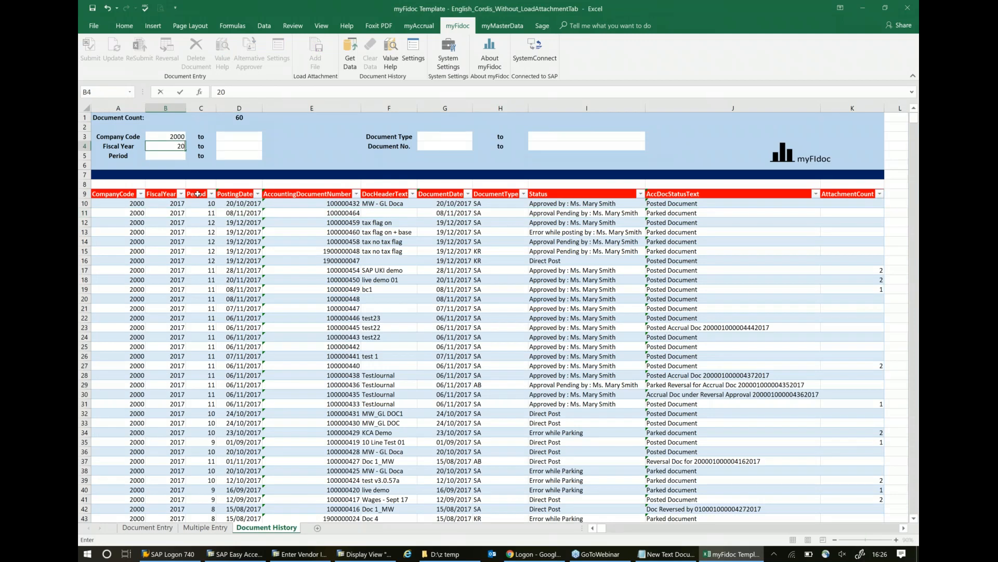
type("18")
key("Return")
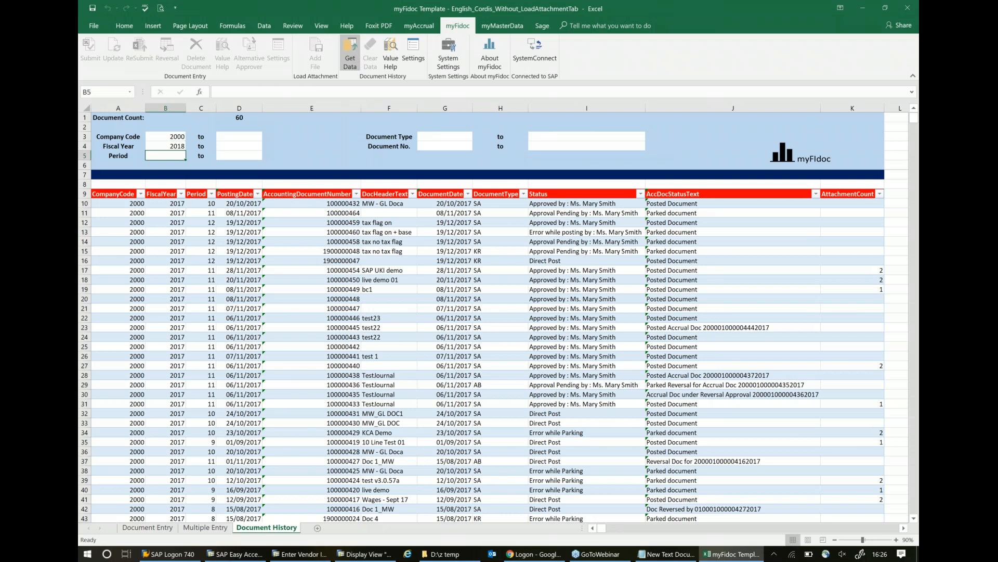
left_click(350, 50)
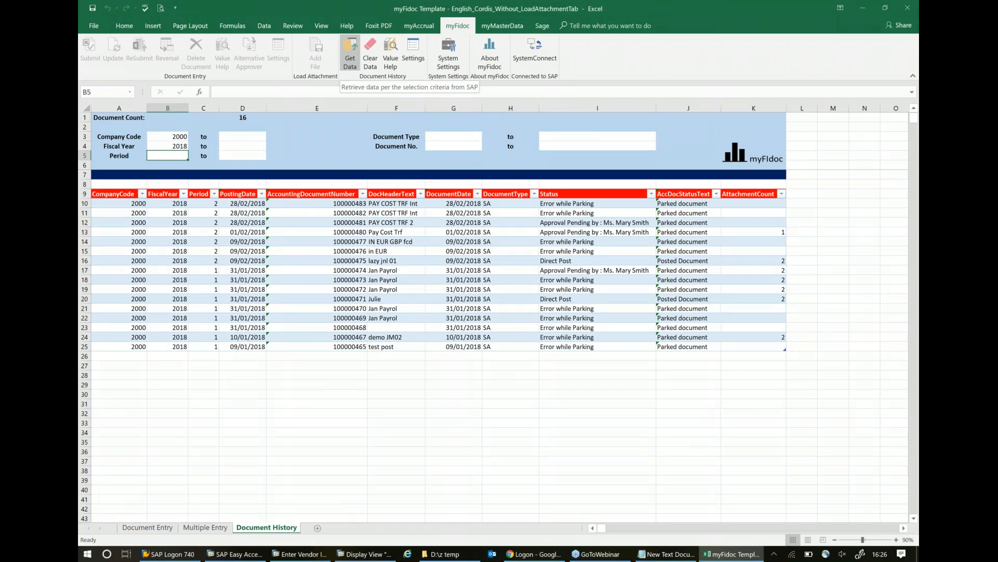
left_click(84, 222)
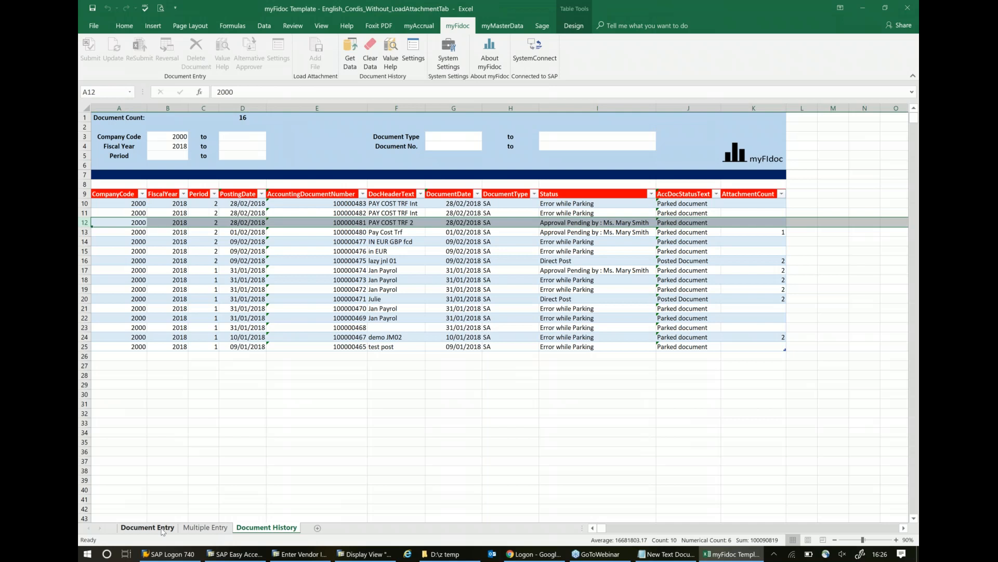
left_click(163, 529)
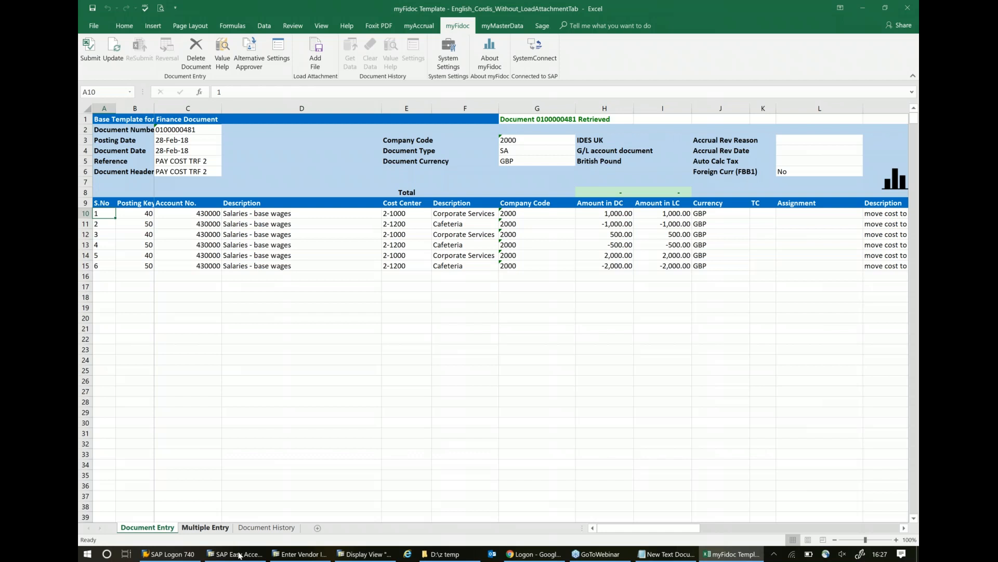
- Set the posting date to 30-Jun-18 and copy it to the document date
left_click(188, 142)
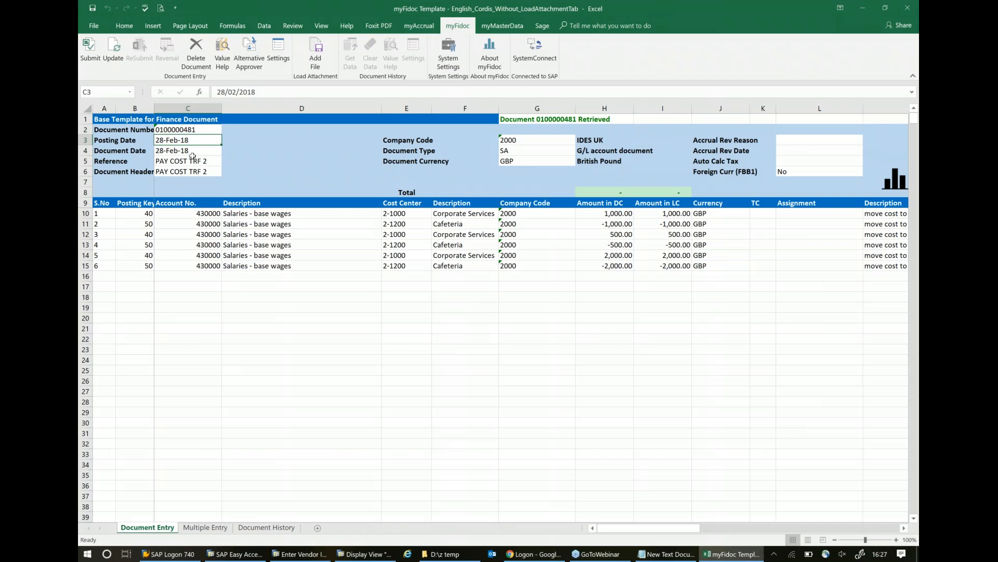
type("30 ")
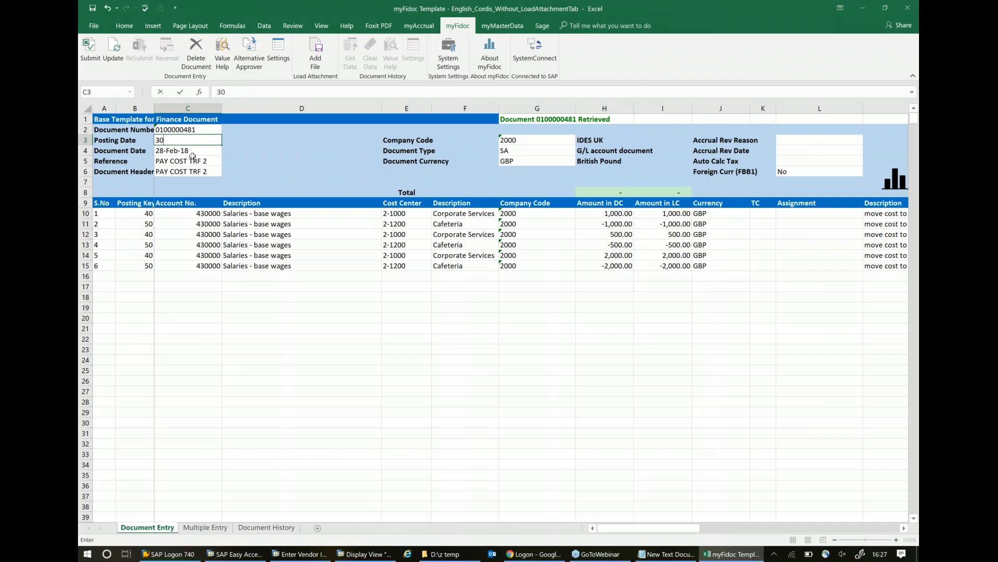
type("ku")
key("BackSpace")
key("BackSpace")
key("BackSpace")
key("BackSpace")
type("jun 18")
key("Return")
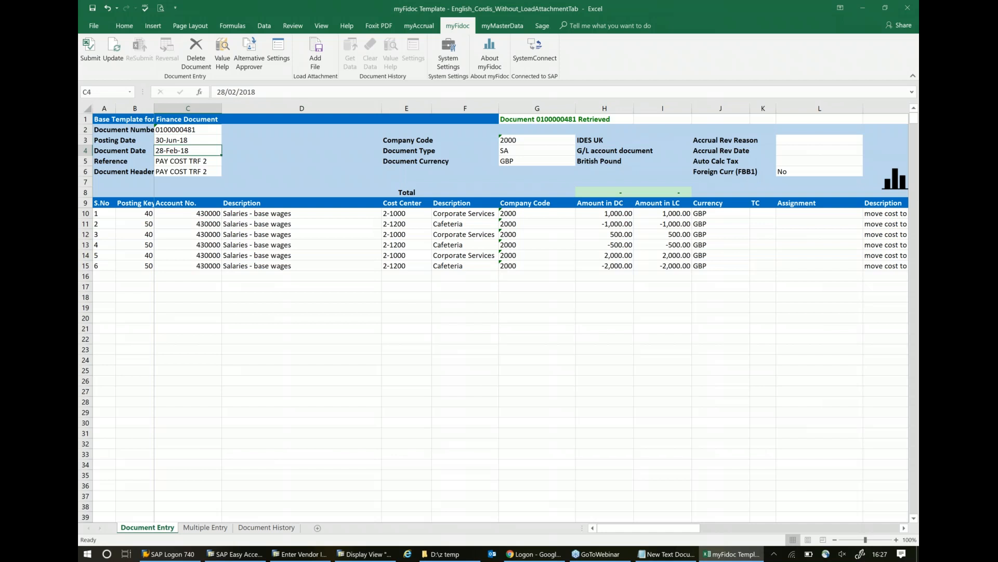
key("Up")
key("ctrl+c")
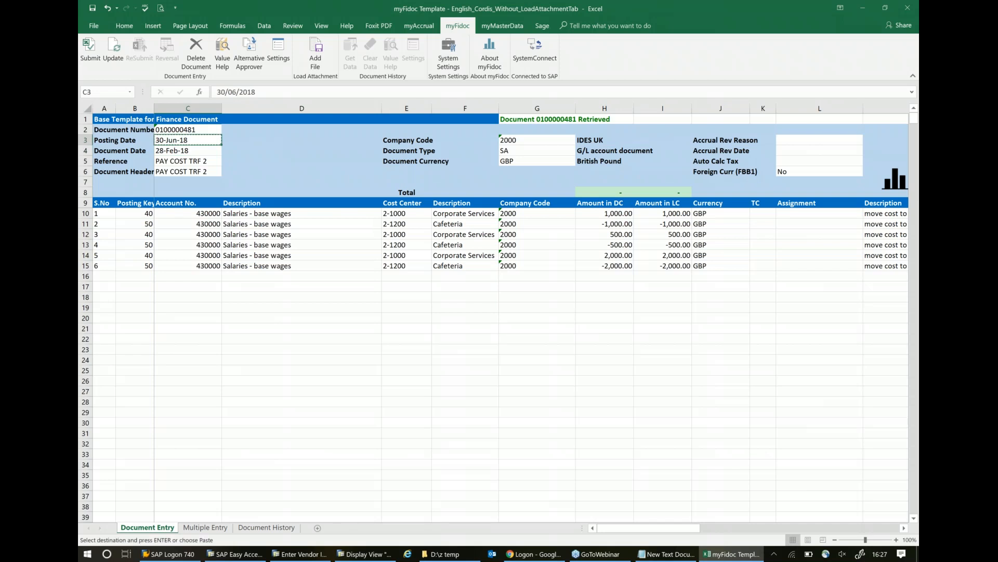
key("Down")
key("Return")
- Clear the document number and the Amount in LC and Currency values of all line items
key("Up")
key("Up")
key("Delete")
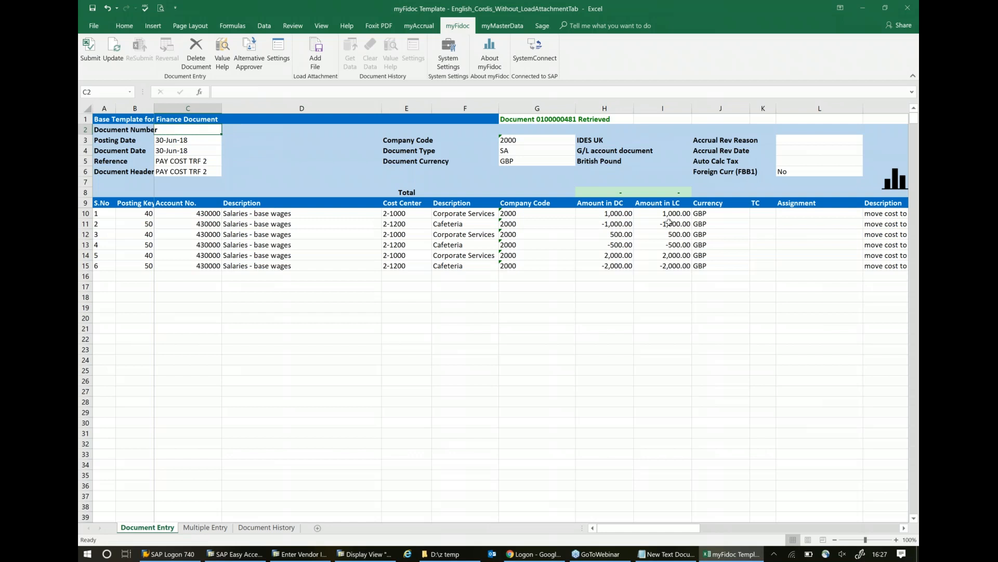
left_click_drag(679, 214, 734, 295)
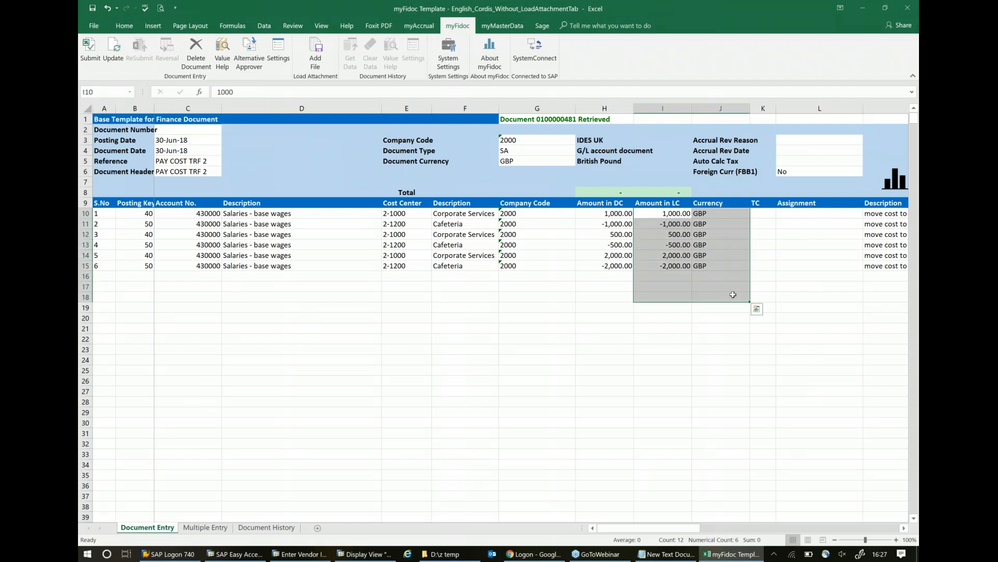
key("Delete")
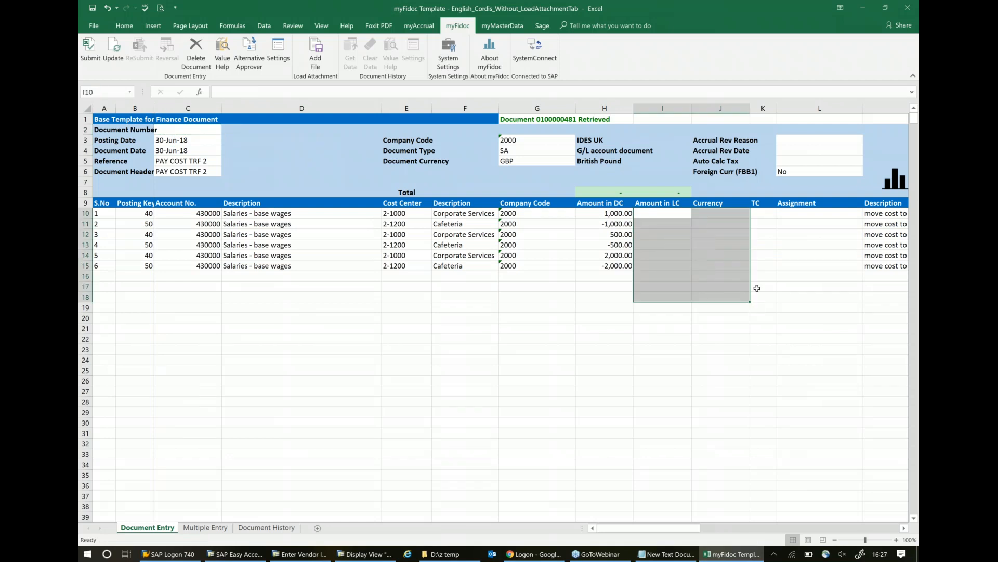
left_click(326, 258)
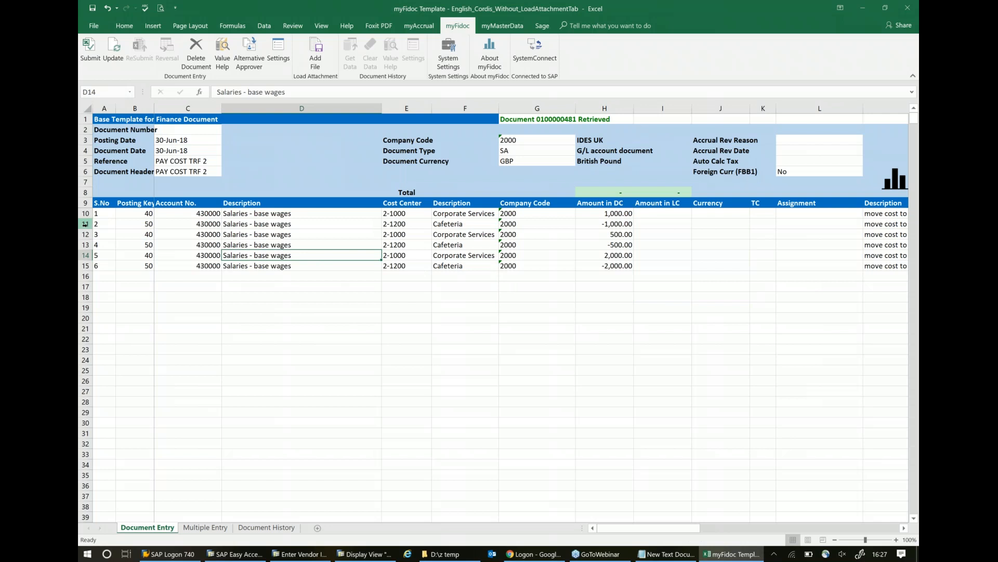
- Copy the rows of line items 1 to 4 into the empty rows directly below line item 6
left_click_drag(86, 213, 86, 244)
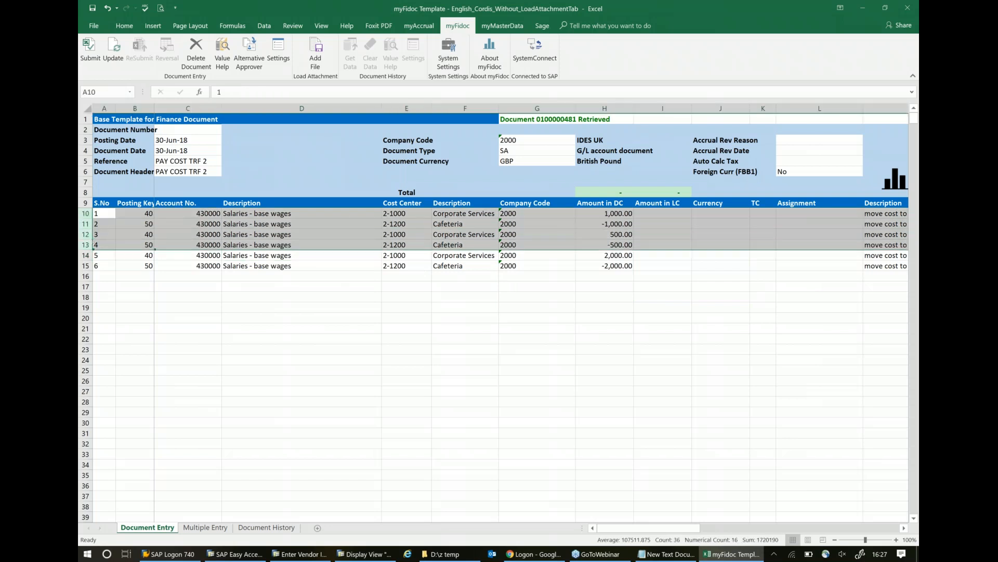
key("ctrl+c")
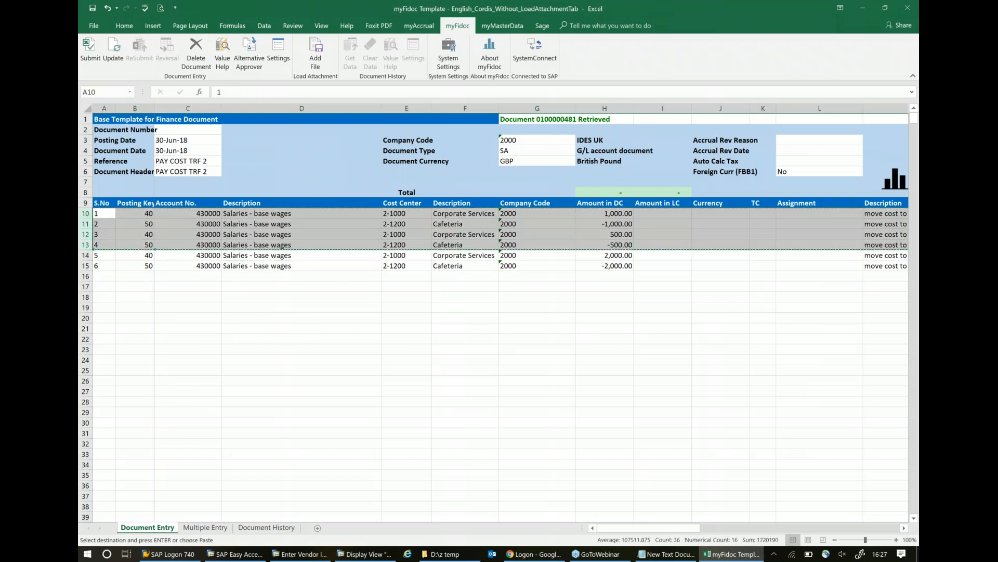
left_click(99, 274)
key("ctrl+v")
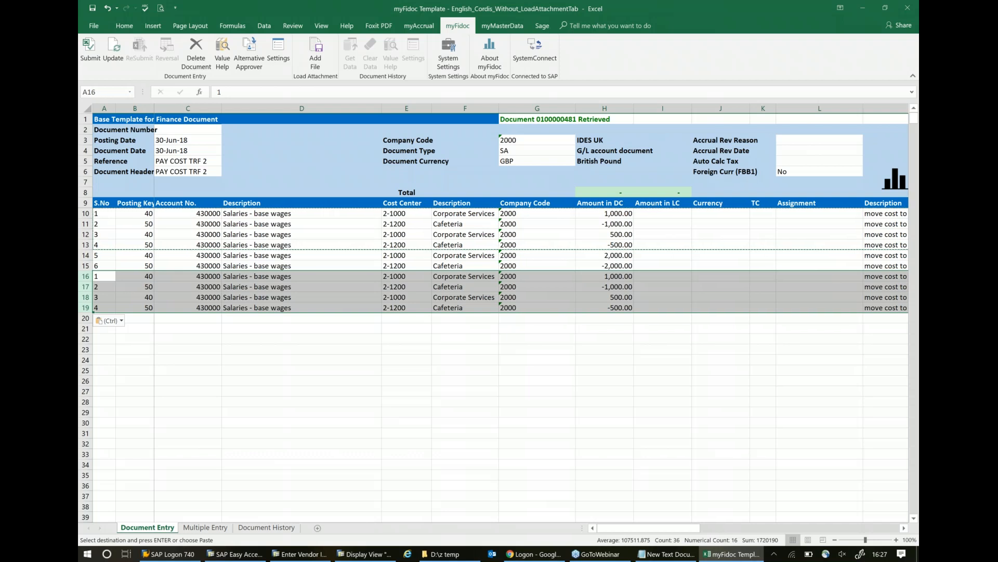
left_click(603, 330)
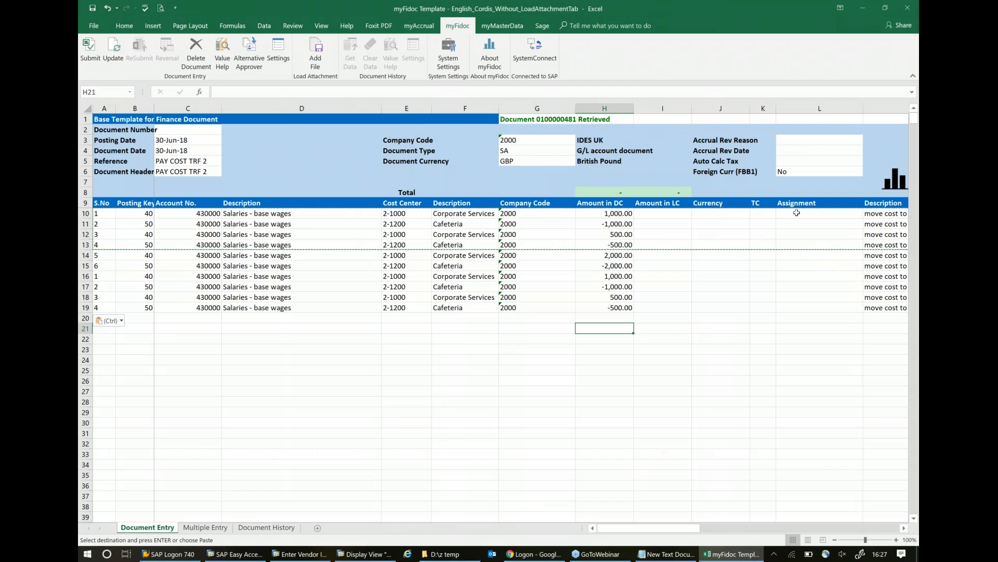
- Change the Reference to "PAY COST demo" and copy it to the Document Header text
left_click(203, 162)
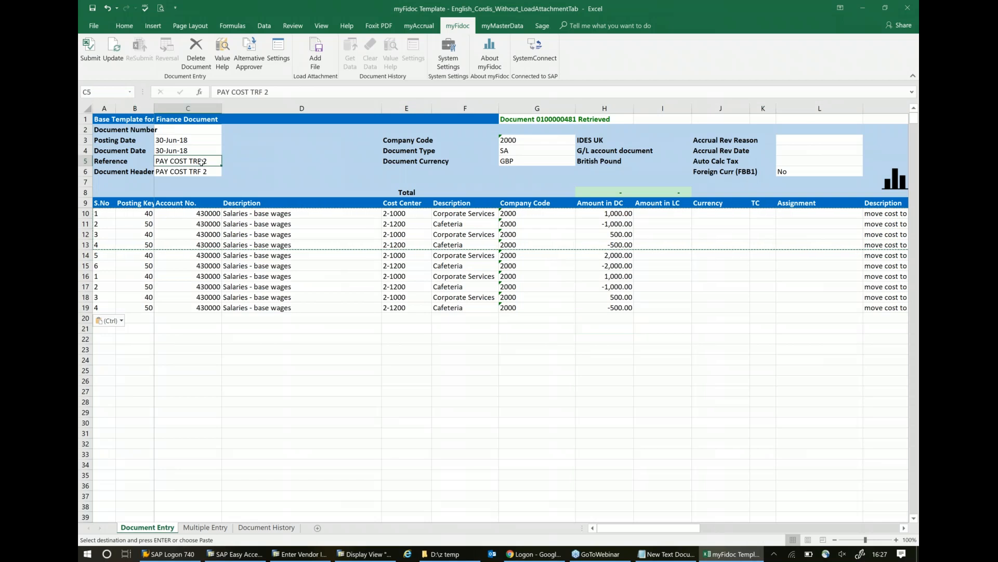
left_click(275, 92)
key("BackSpace")
key("BackSpace")
key("BackSpace")
key("BackSpace")
key("BackSpace")
key("BackSpace")
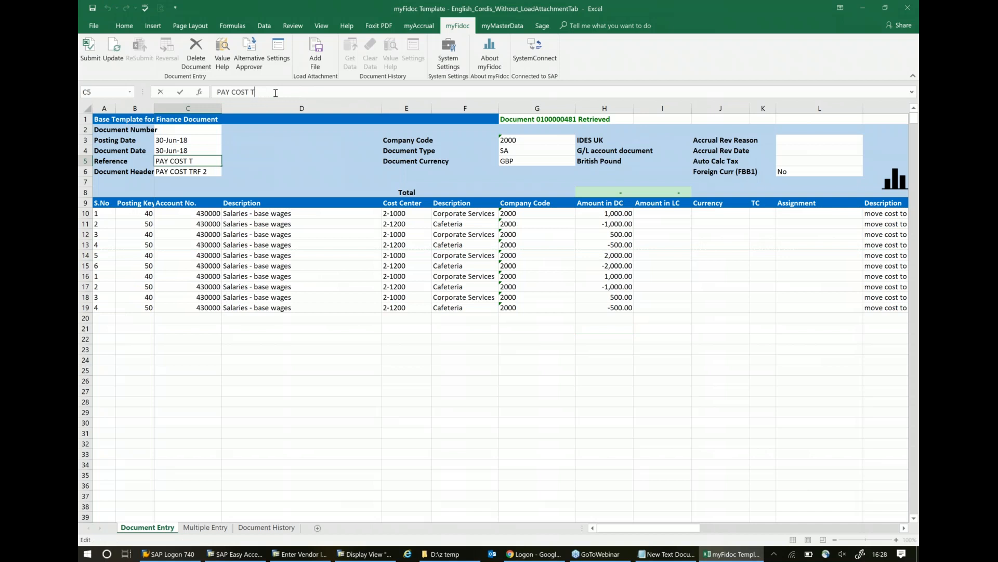
type("demo")
left_click(322, 262)
left_click(207, 160)
key("ctrl+c")
left_click(207, 171)
key("Return")
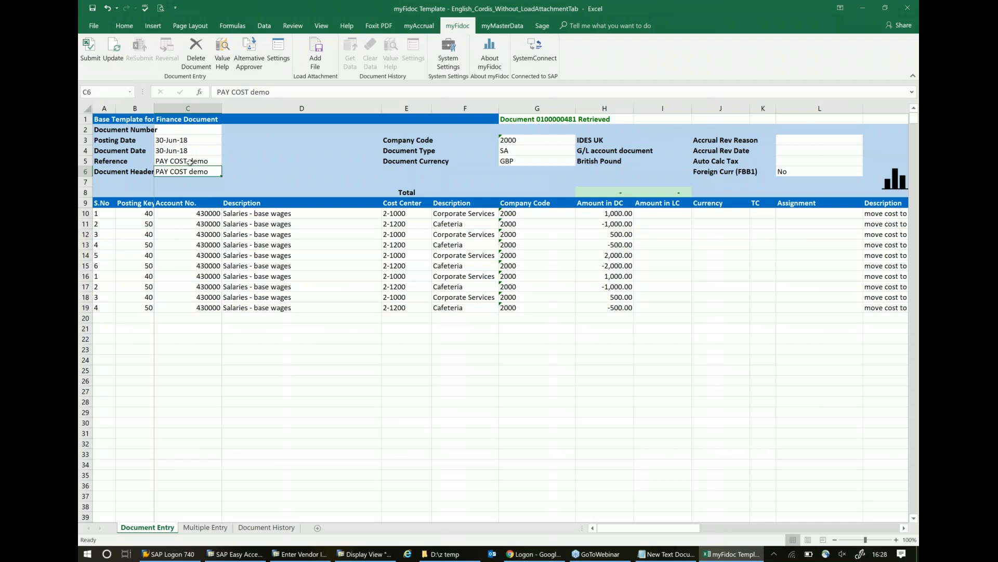
left_click(297, 348)
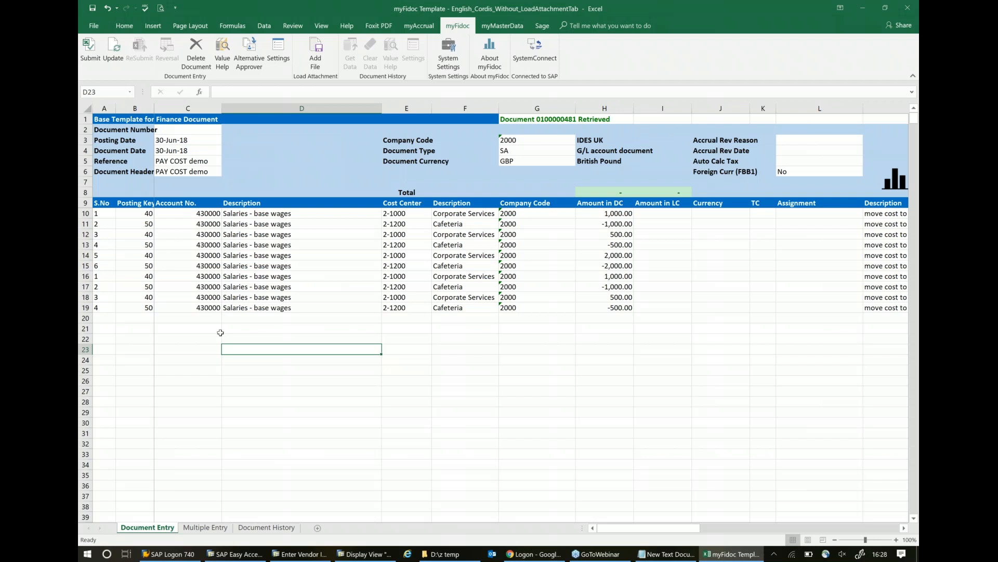
- View the alternative approver and reviewer options without choosing any, and submit the journal document
left_click(248, 50)
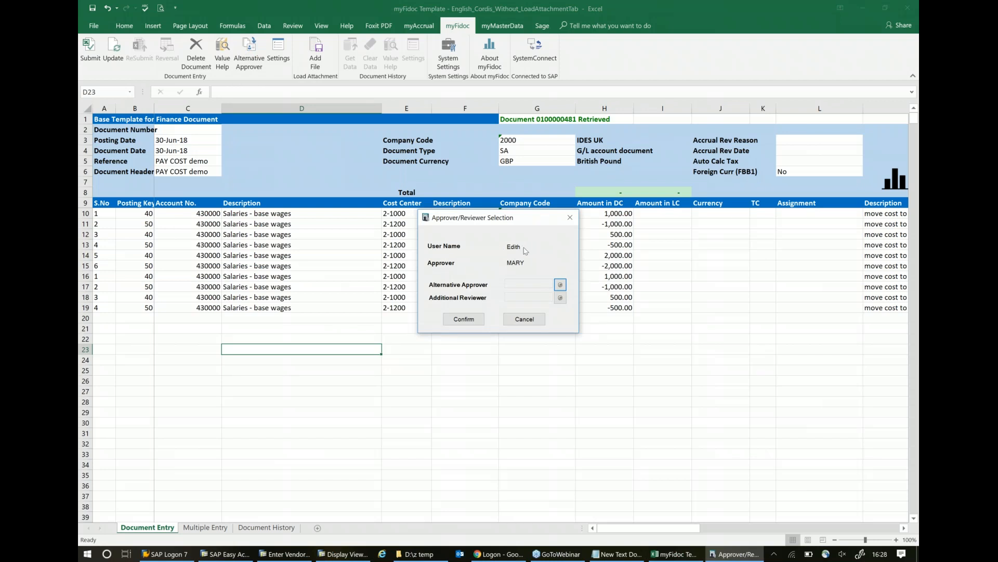
left_click(524, 319)
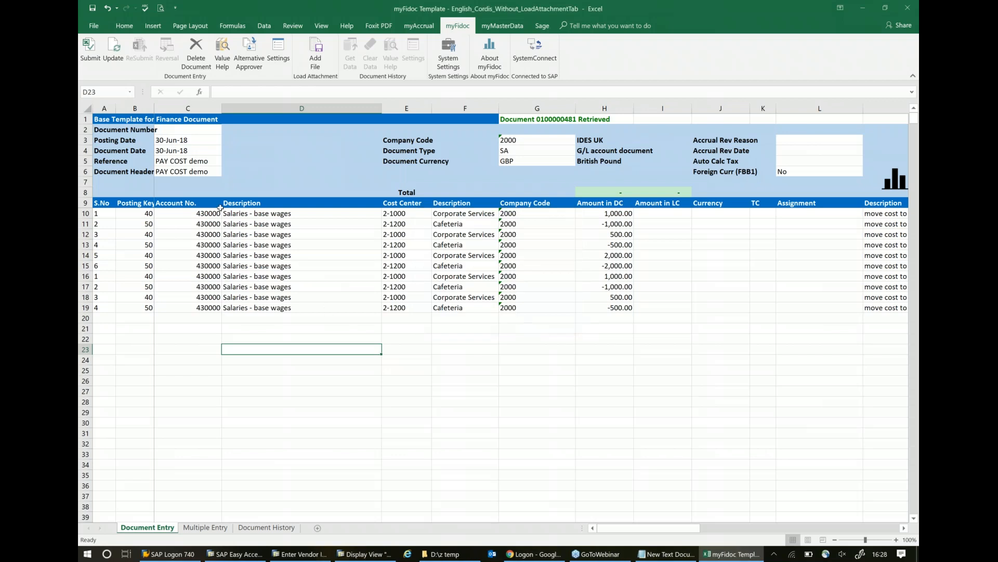
left_click(90, 50)
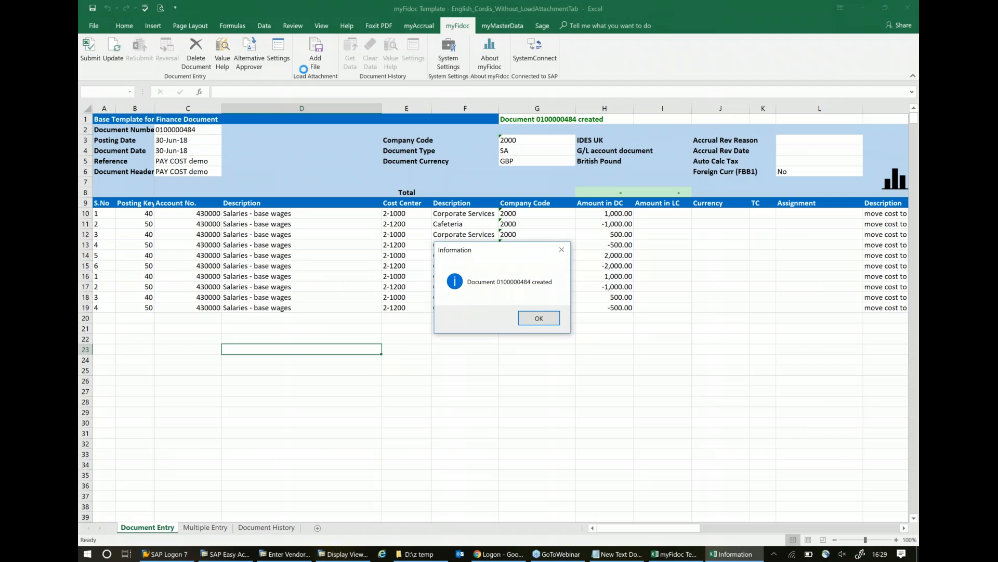
left_click(539, 318)
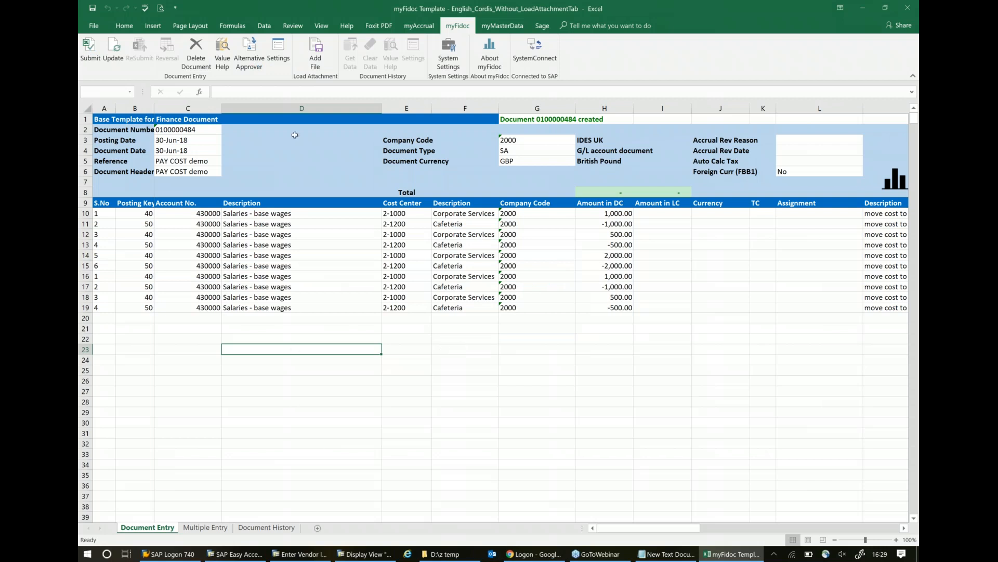
- Upload "Credit Card Statement v01" from the data cordis "50 Demo" folder as an attachment to the new document
left_click(315, 49)
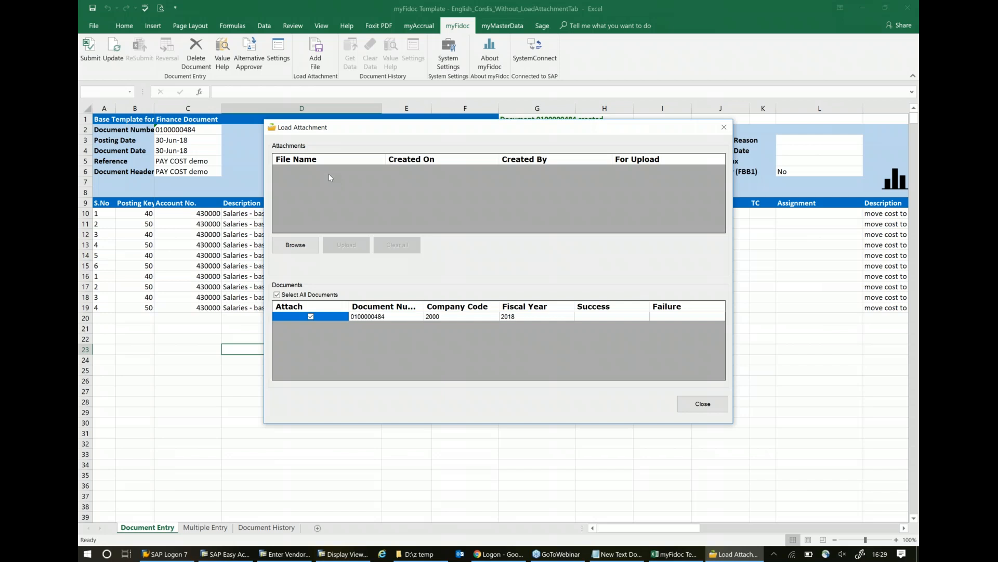
left_click(302, 248)
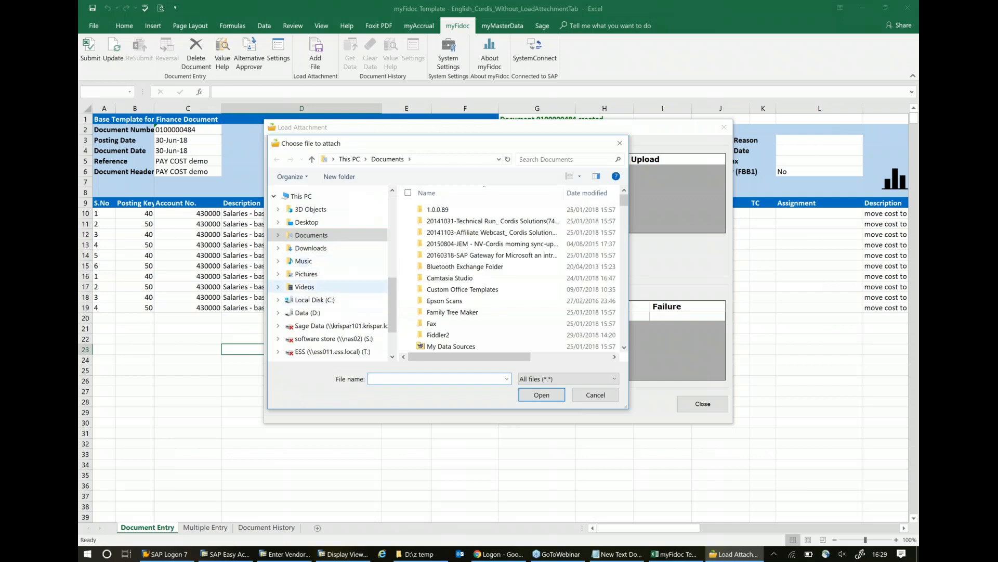
scroll(318, 317, "up", 7)
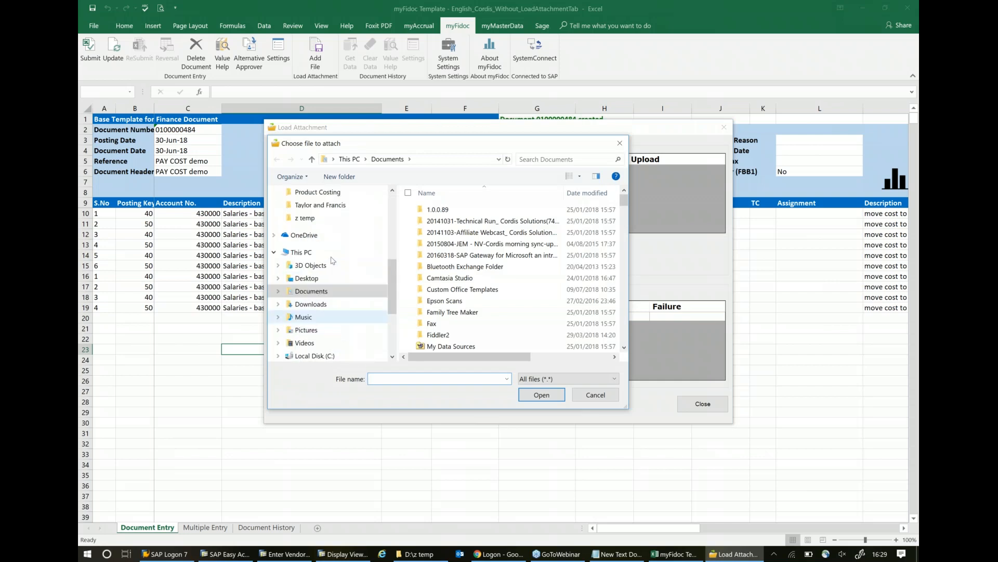
scroll(309, 252, "up", 3)
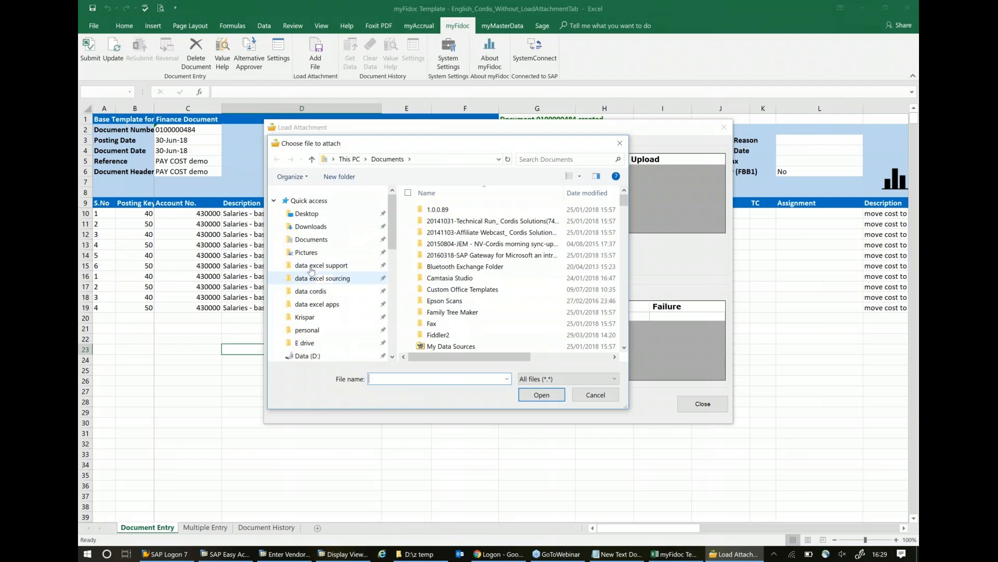
left_click(311, 291)
double_click(419, 257)
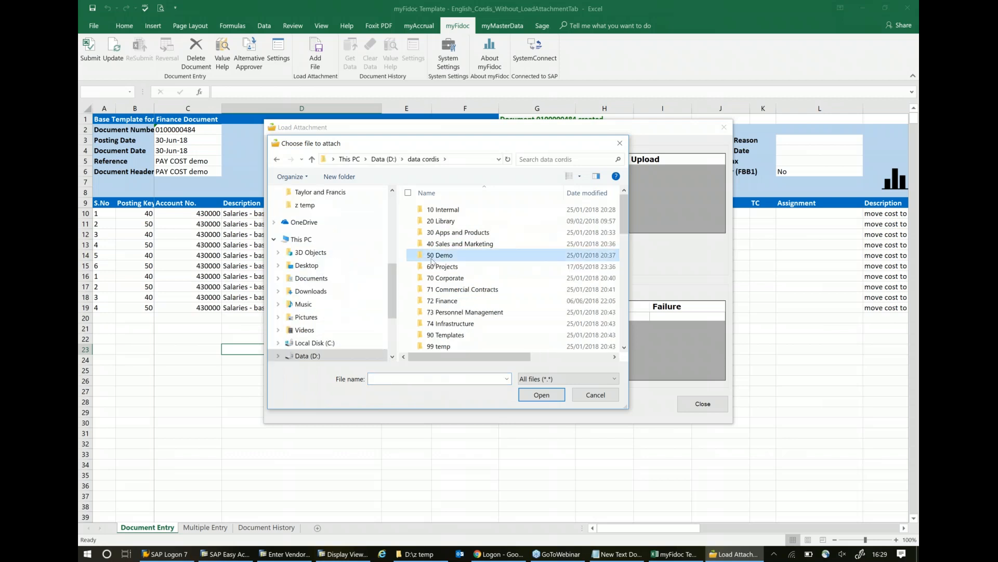
scroll(476, 294, "down", 3)
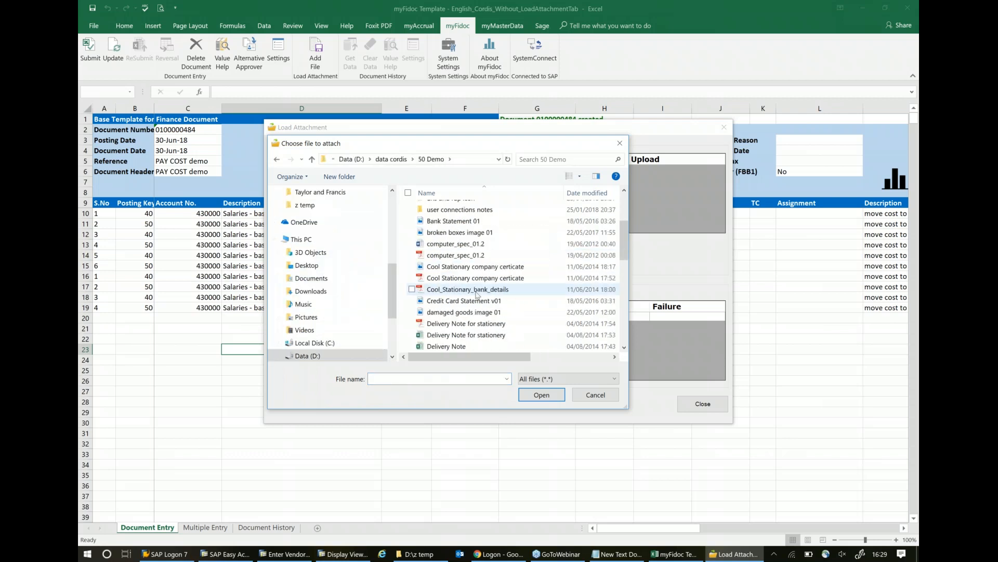
left_click(452, 301)
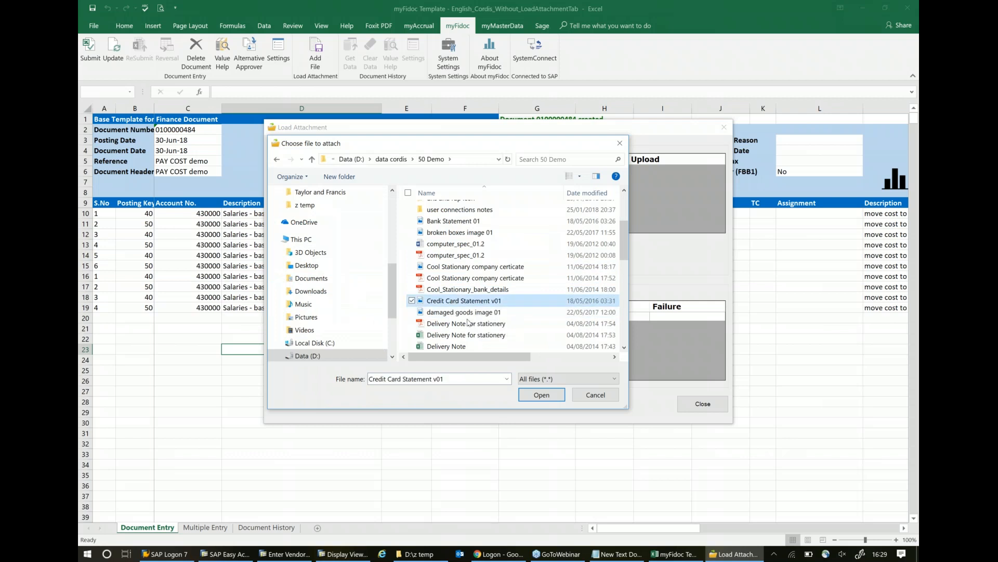
left_click(542, 395)
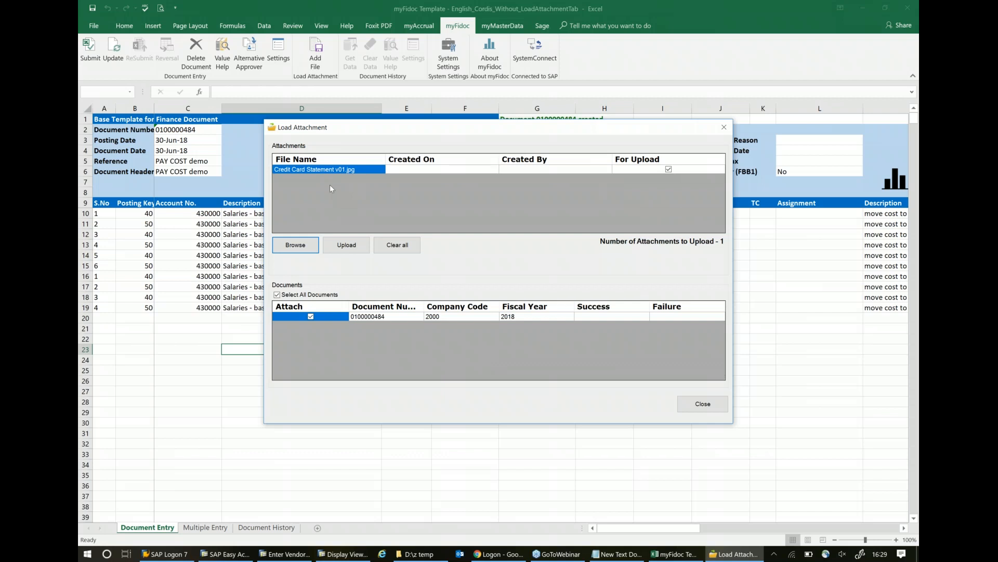
left_click(355, 247)
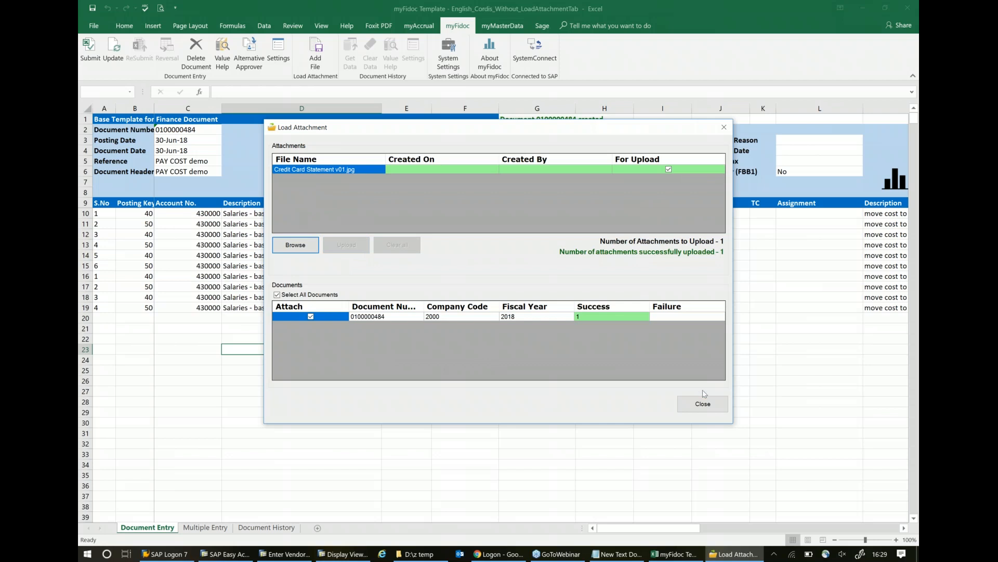
left_click(711, 408)
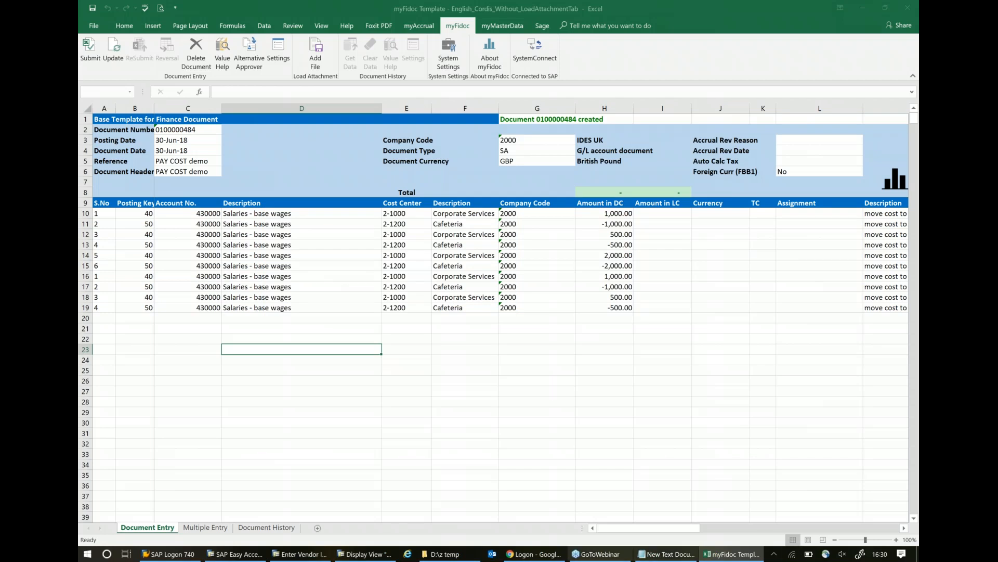
- Switch to Outlook Web App in Chrome and examine the description and document number in the newest journal request e-mail
left_click(527, 554)
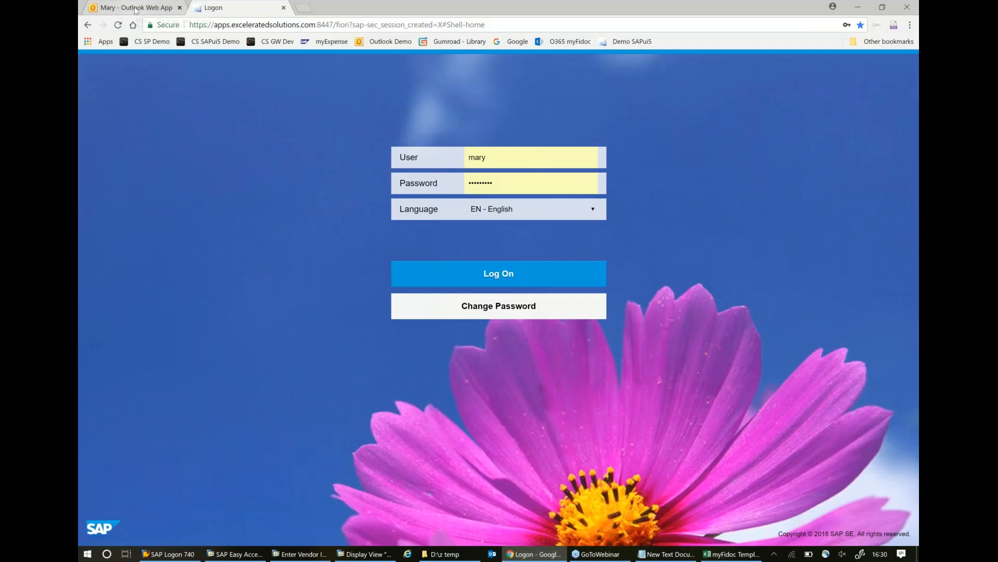
left_click(135, 8)
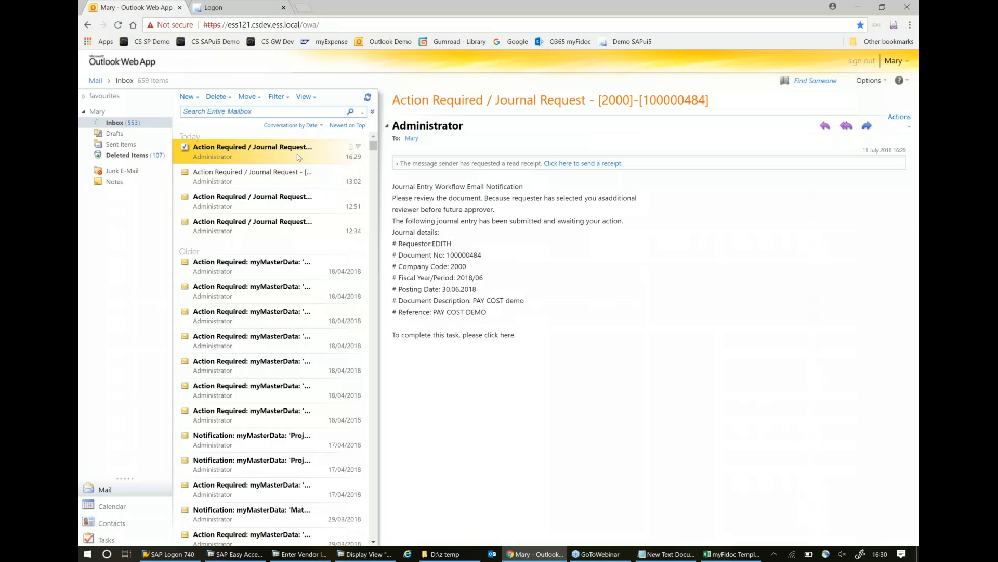
left_click_drag(474, 300, 539, 301)
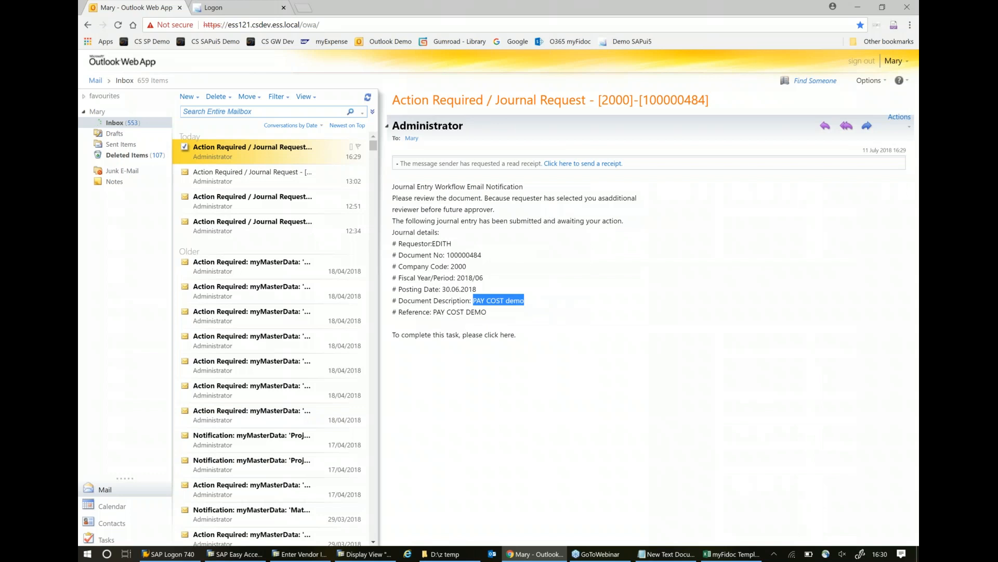
mouse_move(432, 244)
left_mouse_down()
mouse_move(475, 243)
mouse_move(481, 255)
mouse_move(447, 255)
left_mouse_up()
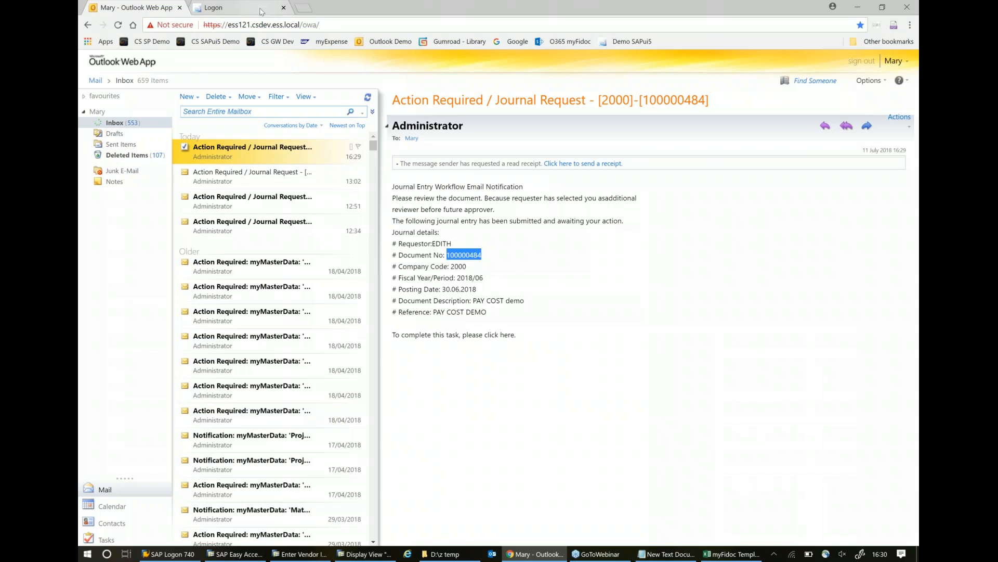
- Log on to the SAP Fiori launchpad as the approver with the saved credentials, repeating the logon if rejected
left_click(261, 11)
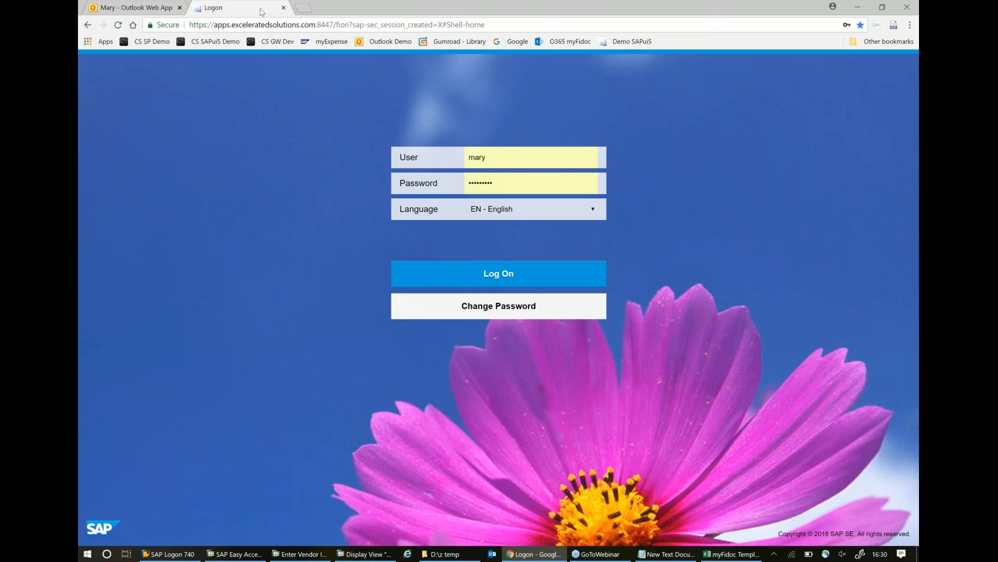
key("Return")
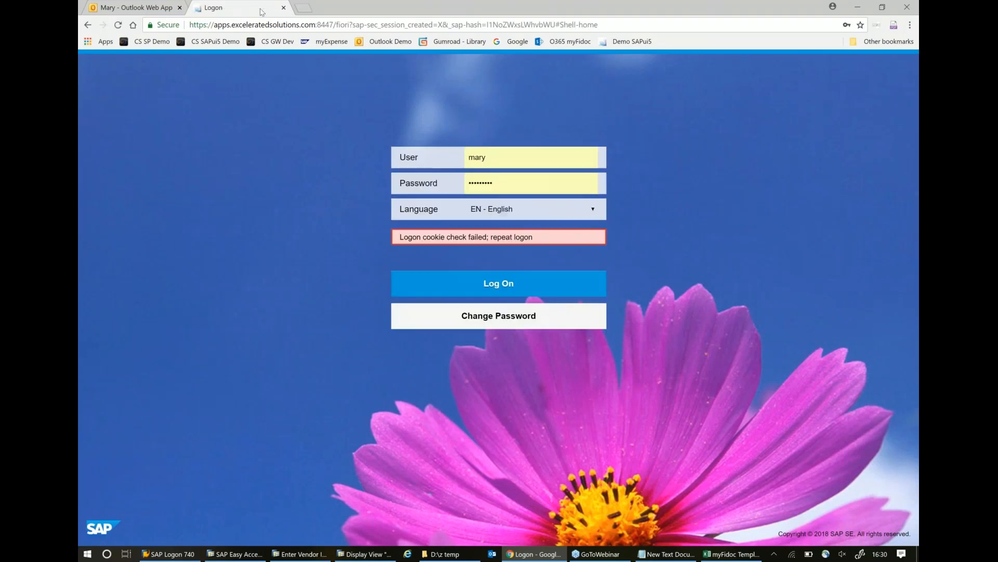
left_click(509, 181)
left_click(494, 215)
left_click(490, 283)
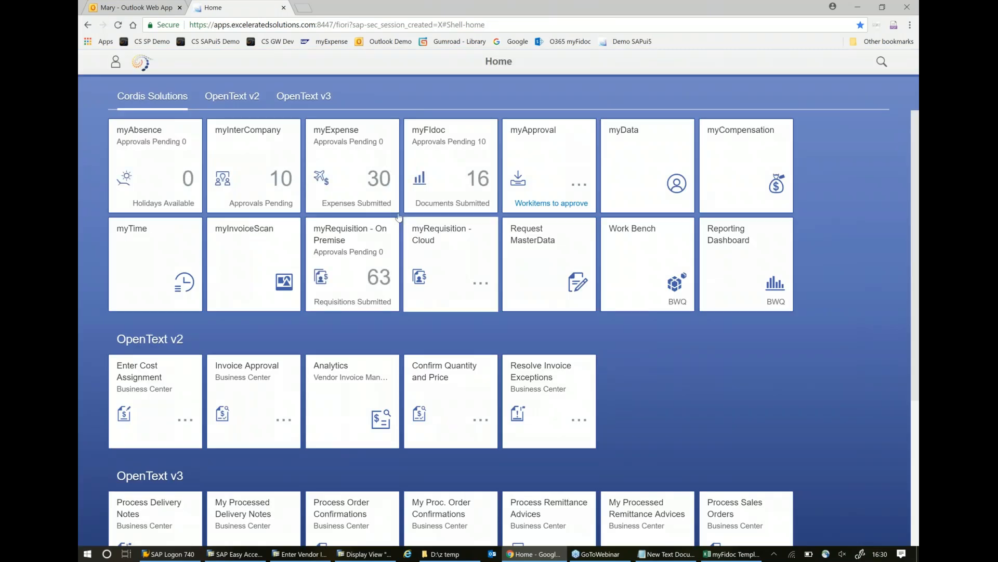
- Open the PAY COST DEMO document from the myFIdoc approval tasks and review its header details and line items
left_click(445, 160)
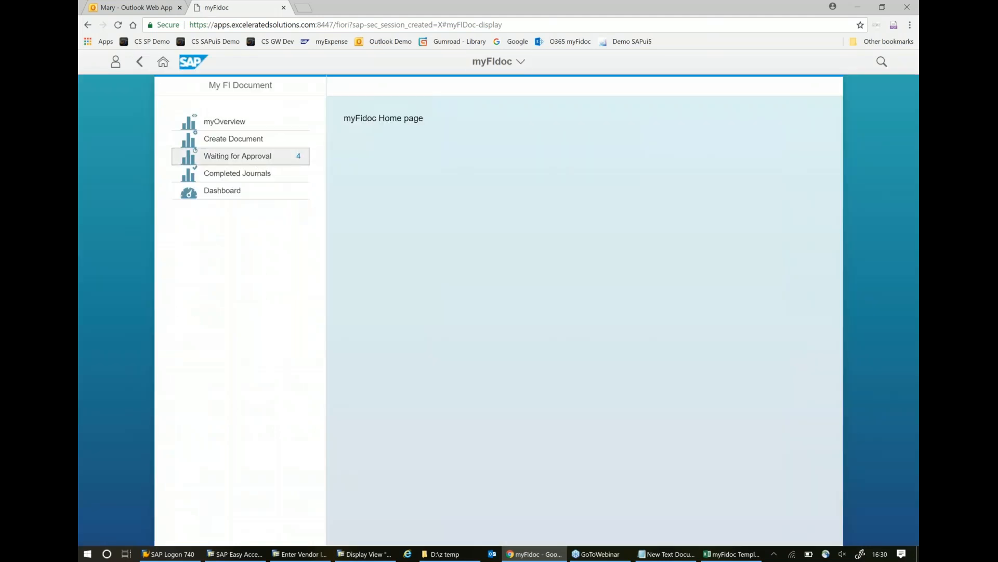
left_click(238, 156)
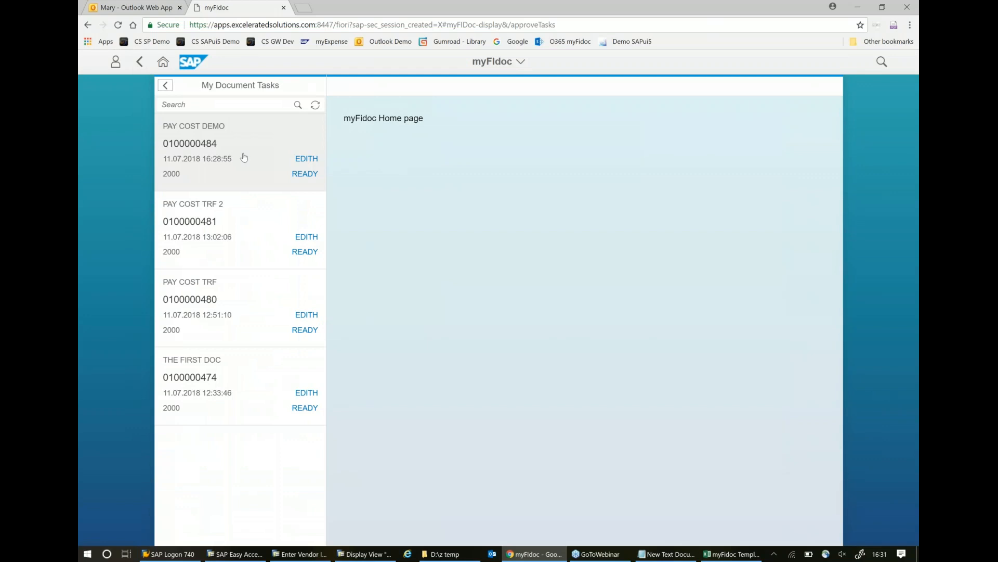
left_click(206, 145)
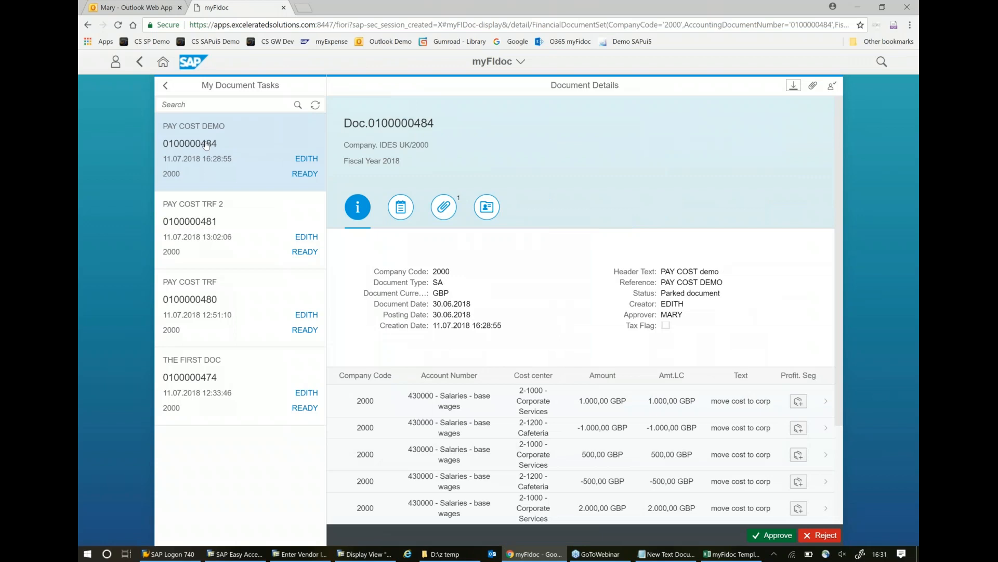
scroll(522, 393, "down", 1)
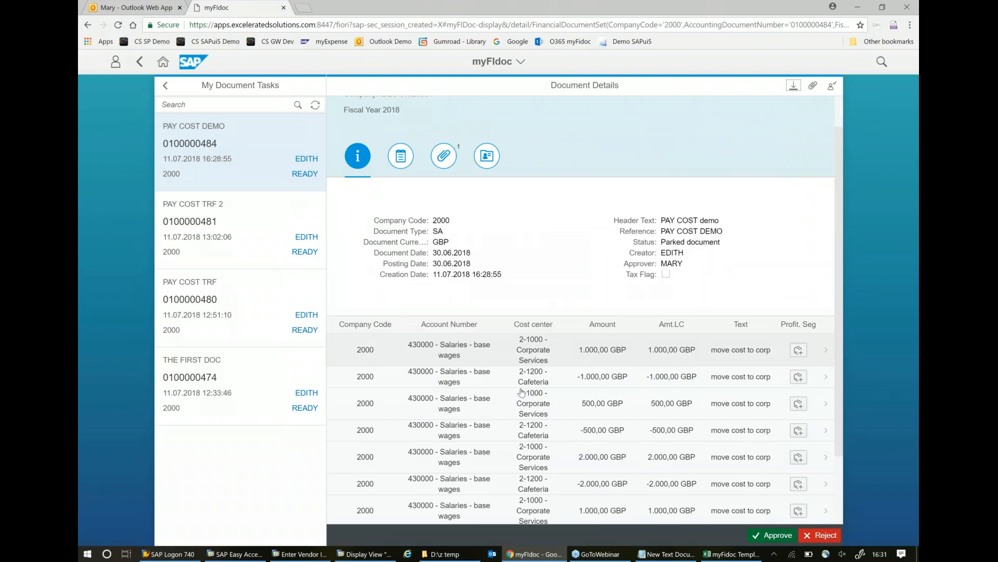
scroll(523, 392, "down", 2)
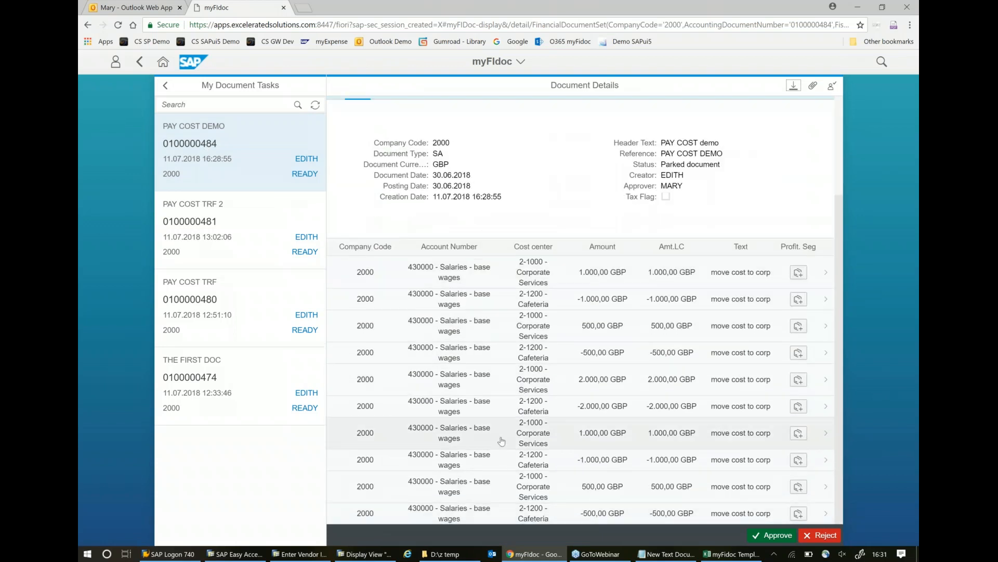
scroll(501, 441, "up", 3)
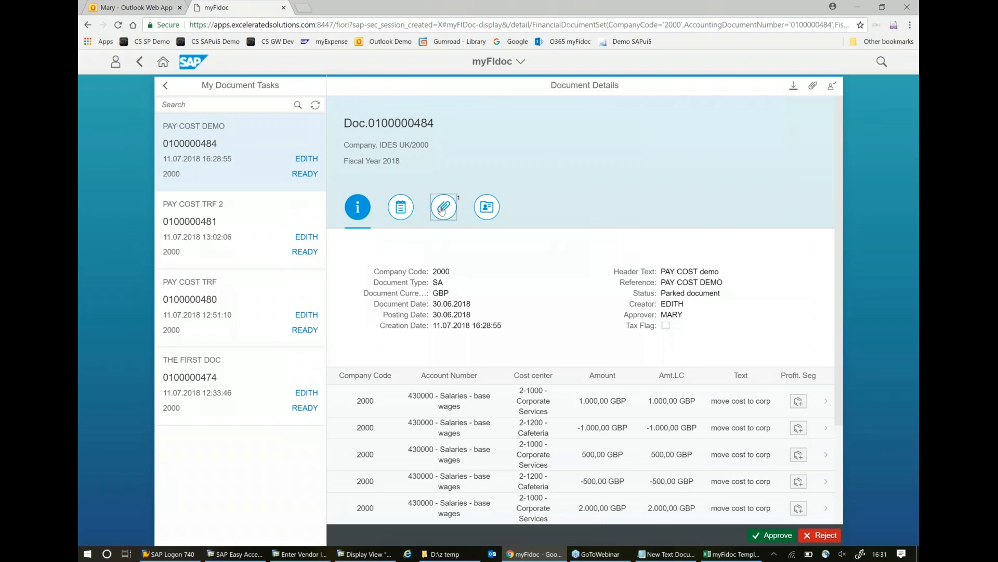
- Open the Credit Card Statement v01.jpg attachment of the PAY COST DEMO document, view the statement image, and close the viewer
left_click(442, 209)
left_click(422, 255)
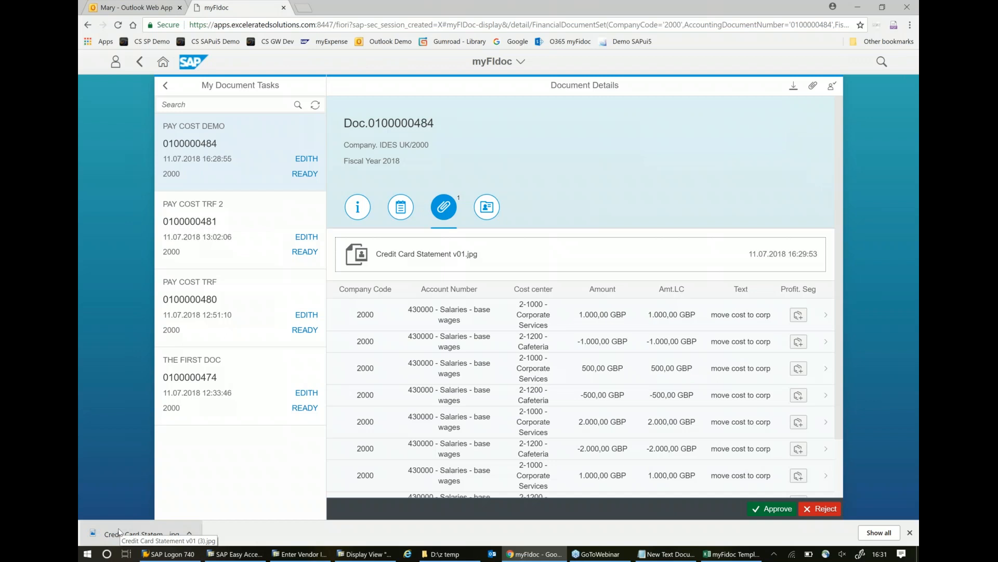
left_click(119, 533)
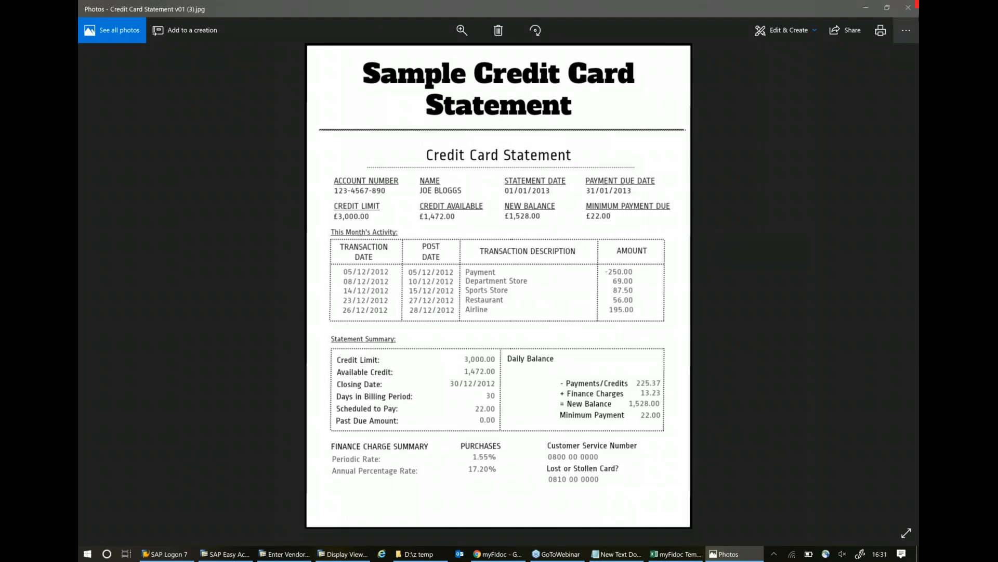
left_click(913, 10)
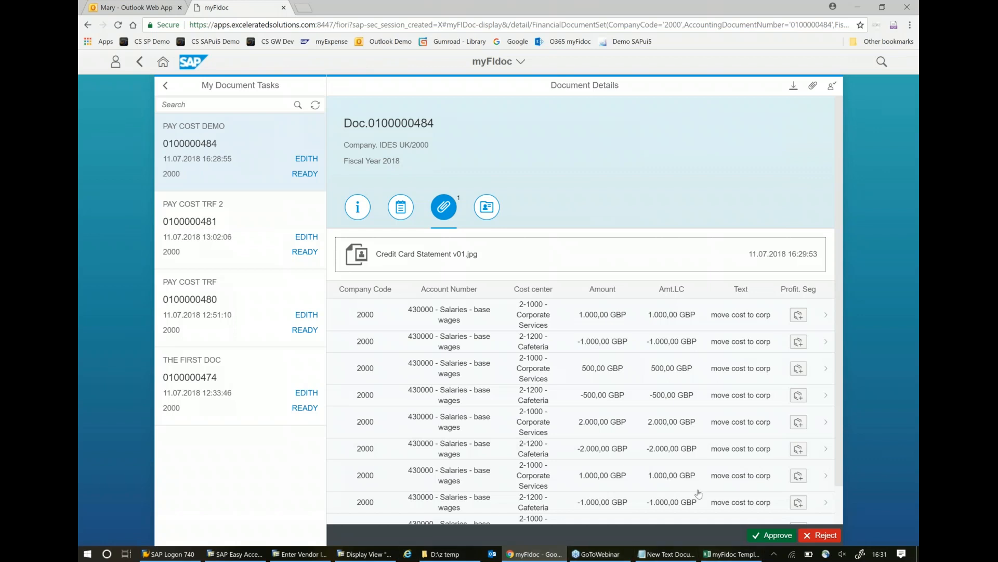
- Switch to the myFidoc Excel template and retrieve the document history for period 6, checking the document's approval status
left_click(715, 555)
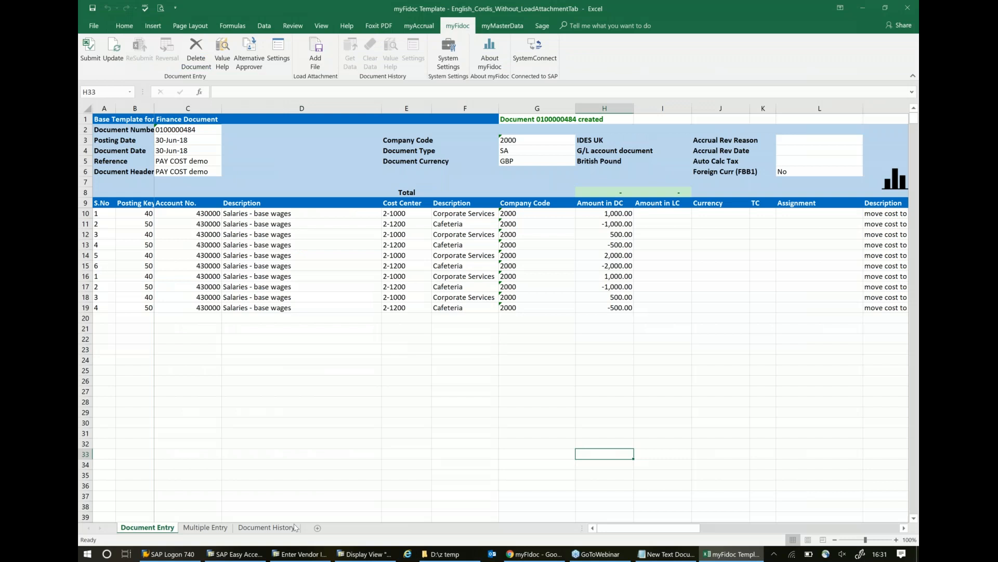
left_click(272, 530)
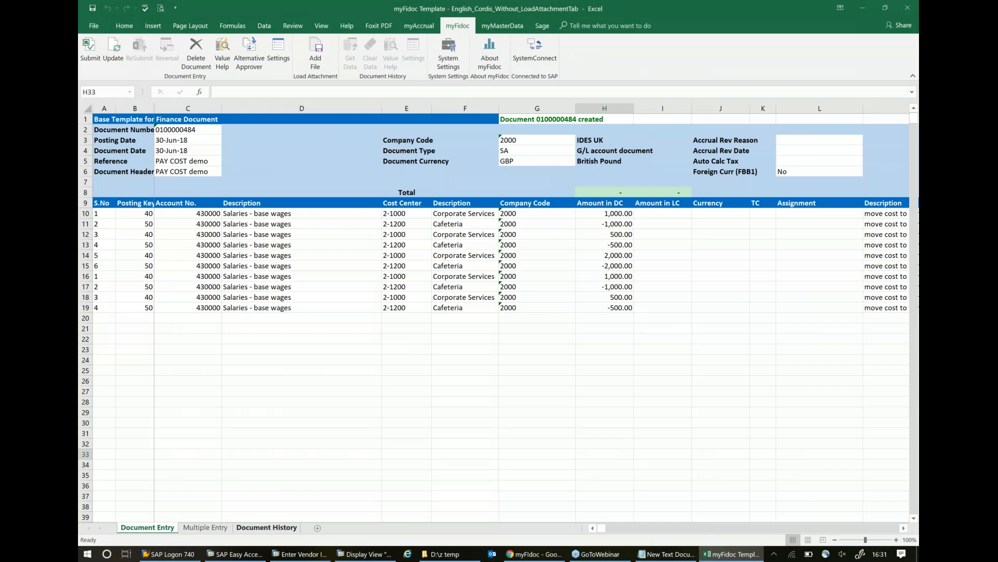
left_click(312, 207)
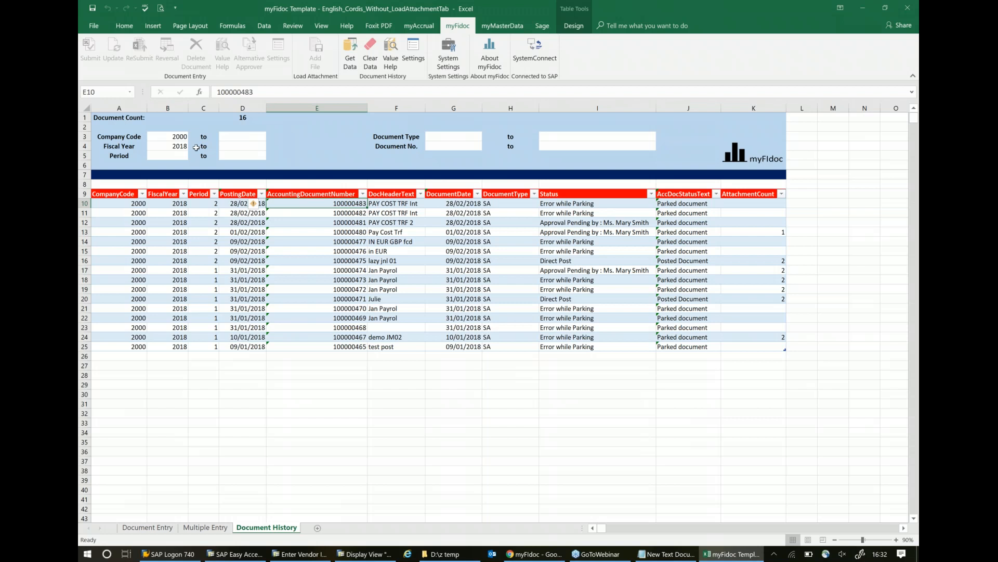
left_click(180, 156)
type("6")
key("Return")
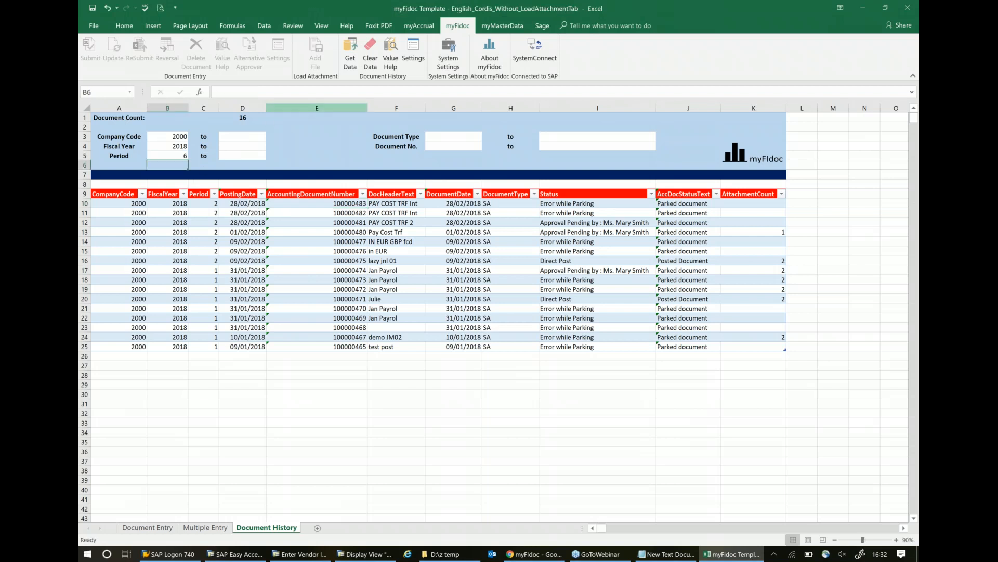
left_click(351, 53)
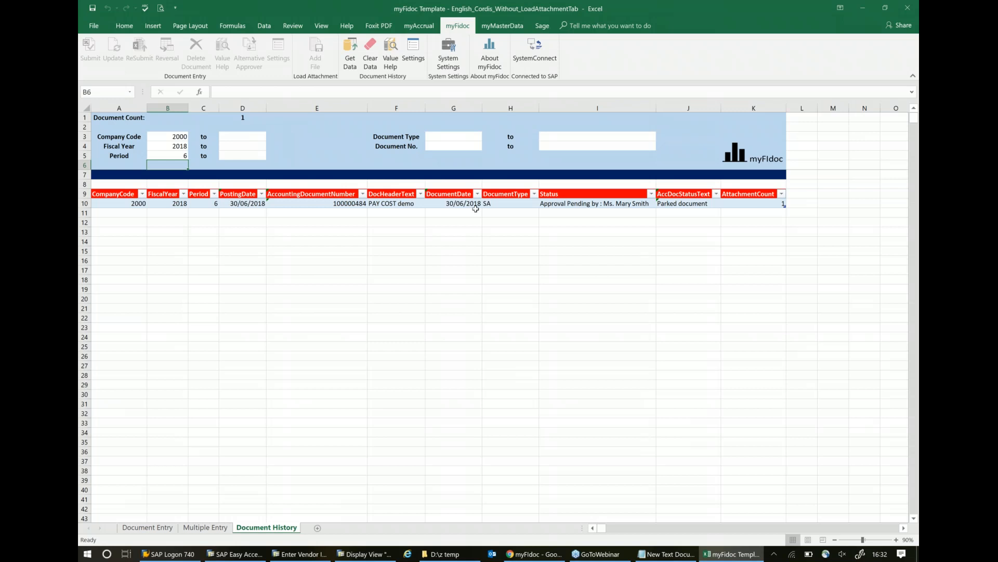
left_click(546, 204)
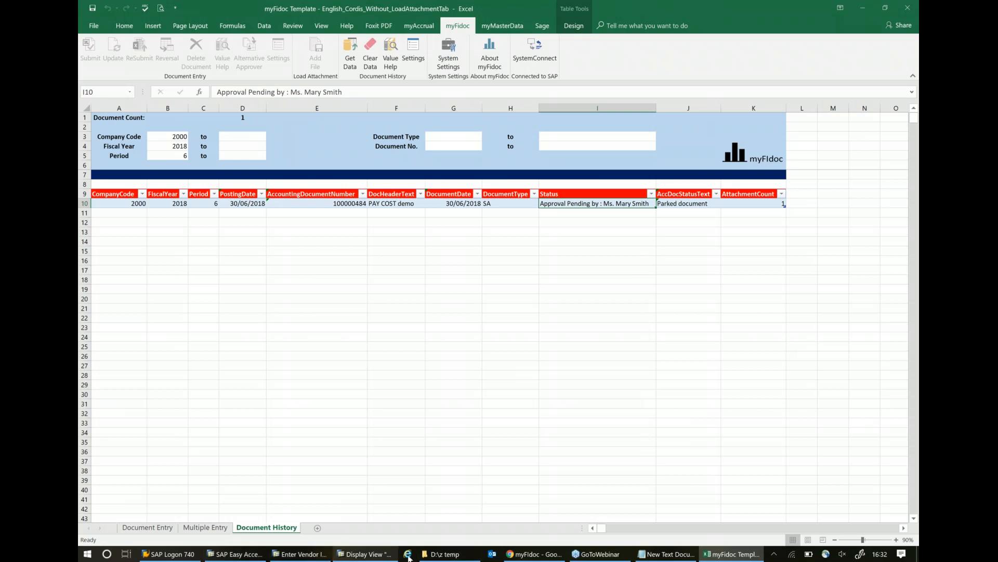
- Switch back to myFidoc in Chrome, leave the document tasks and open the Dashboard
left_click(514, 555)
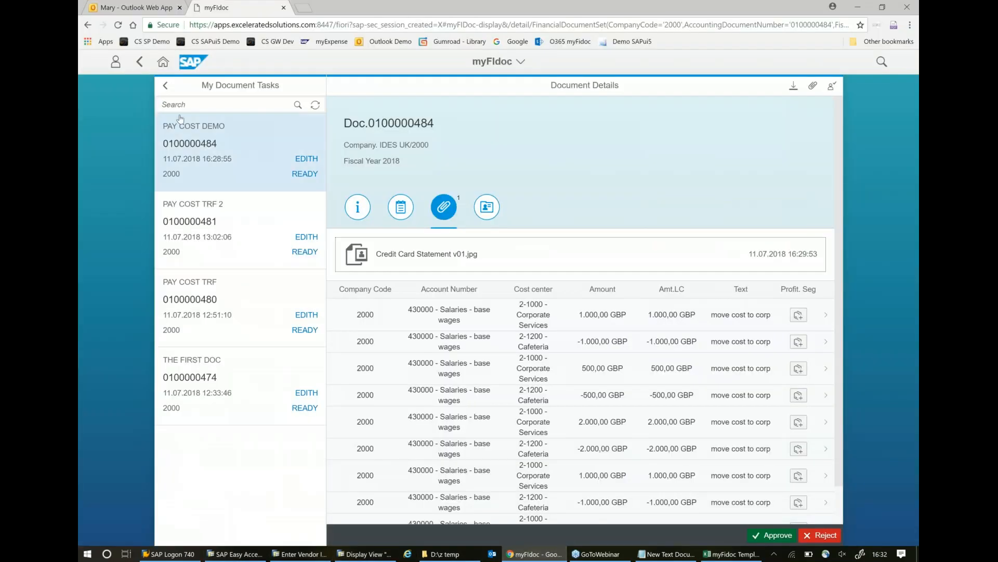
left_click(166, 85)
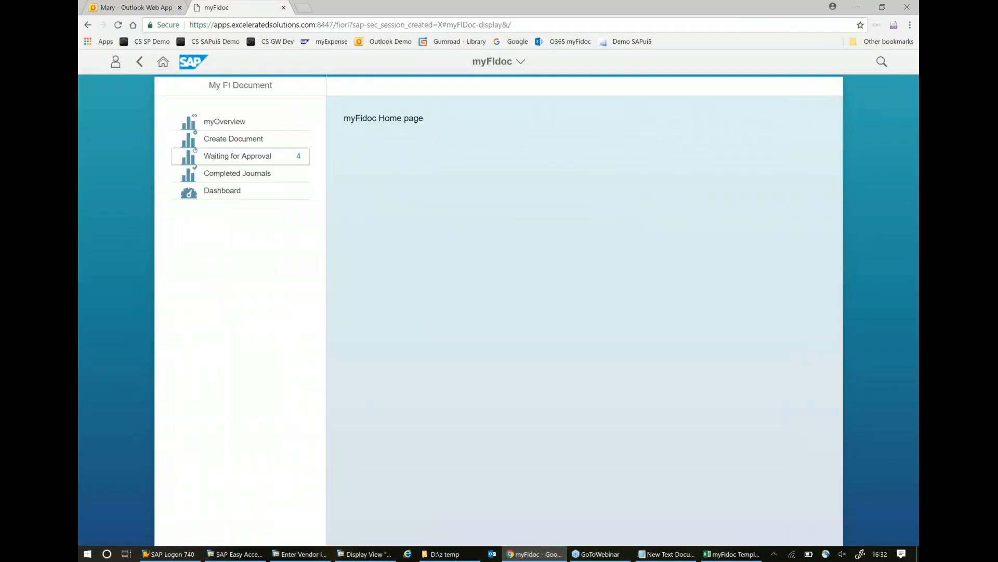
left_click(208, 193)
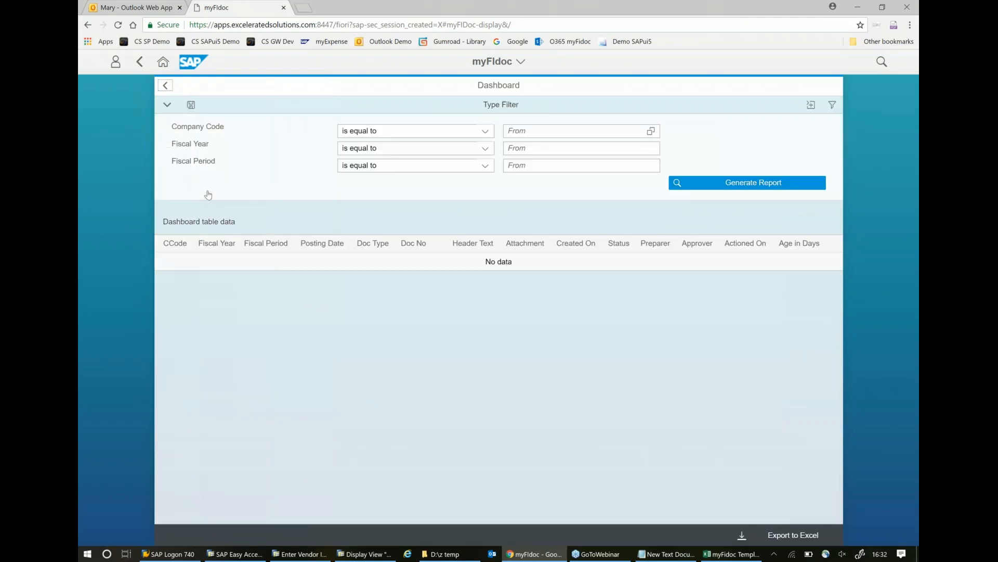
- Filter the dashboard by company code 2000 - IDES UK and fiscal year 2018
left_click(561, 127)
type("2000")
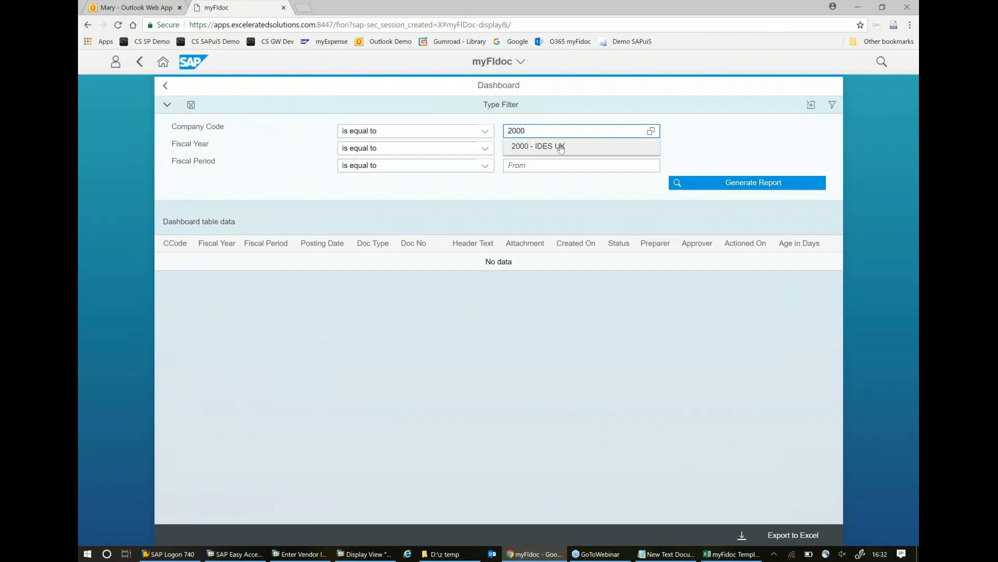
left_click(561, 147)
left_click(529, 150)
type("200")
type("16")
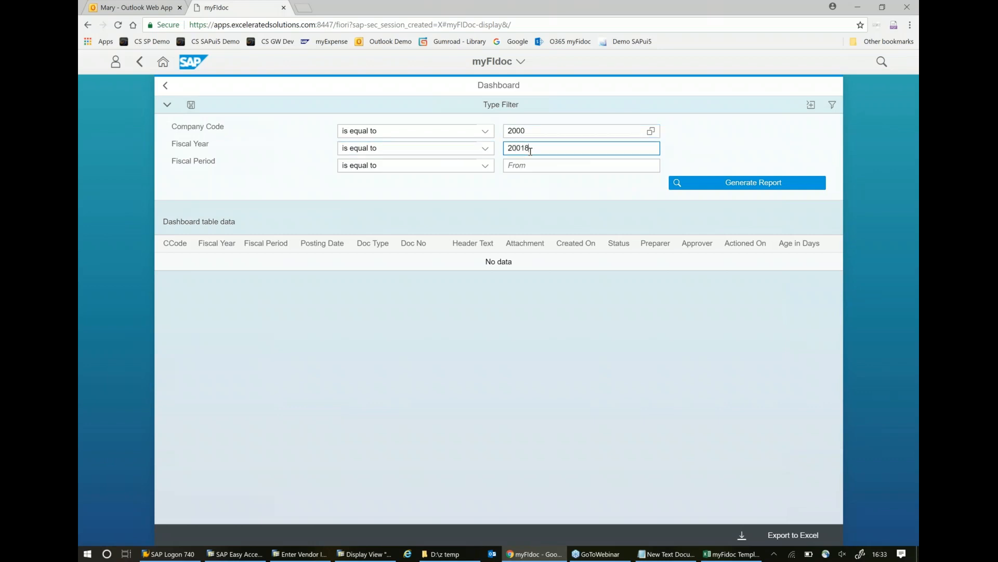
key("BackSpace")
key("BackSpace")
key("BackSpace")
type("18")
- Set the fiscal period filter to between 1 and 12 and generate the dashboard report
left_click(534, 166)
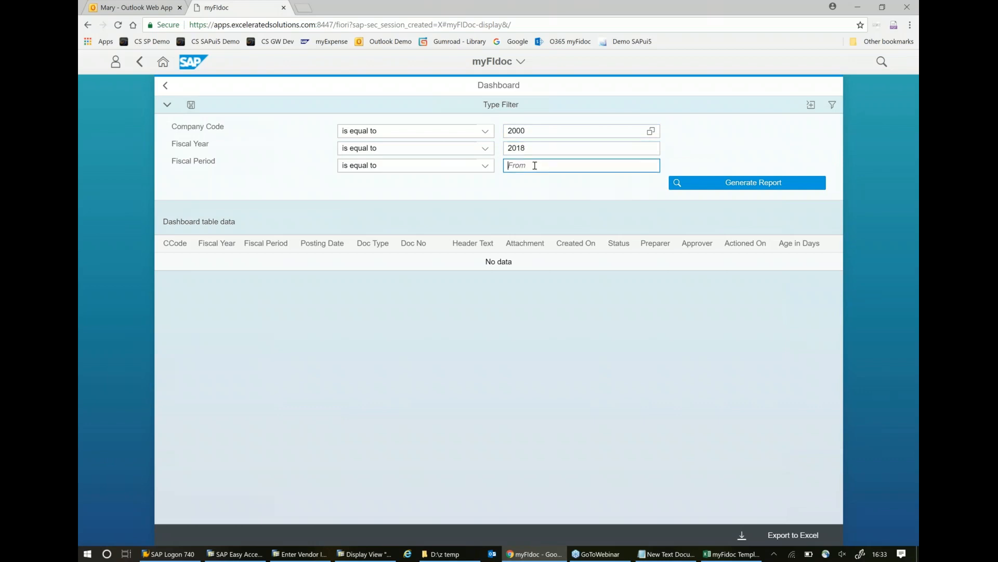
left_click(414, 166)
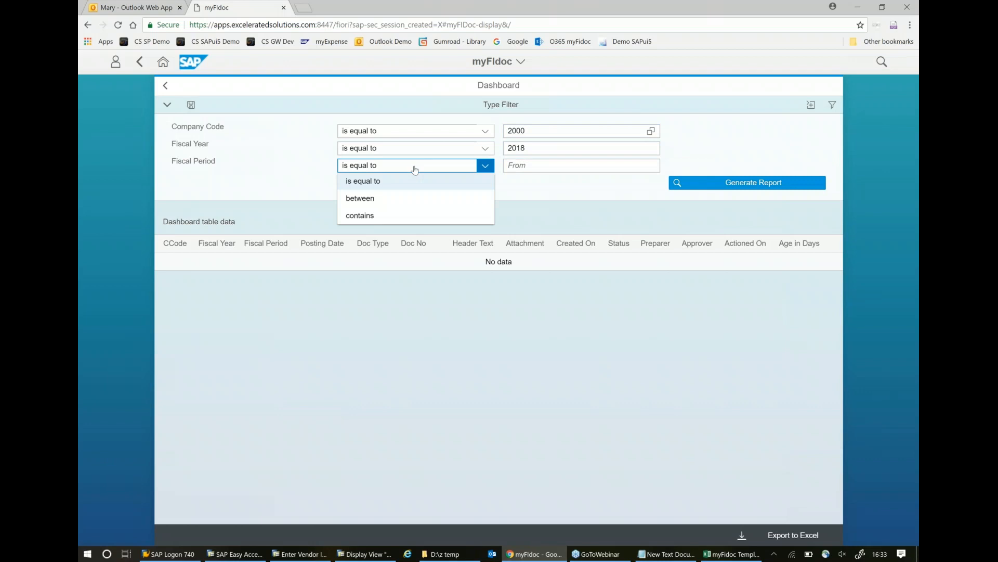
left_click(391, 200)
left_click(583, 164)
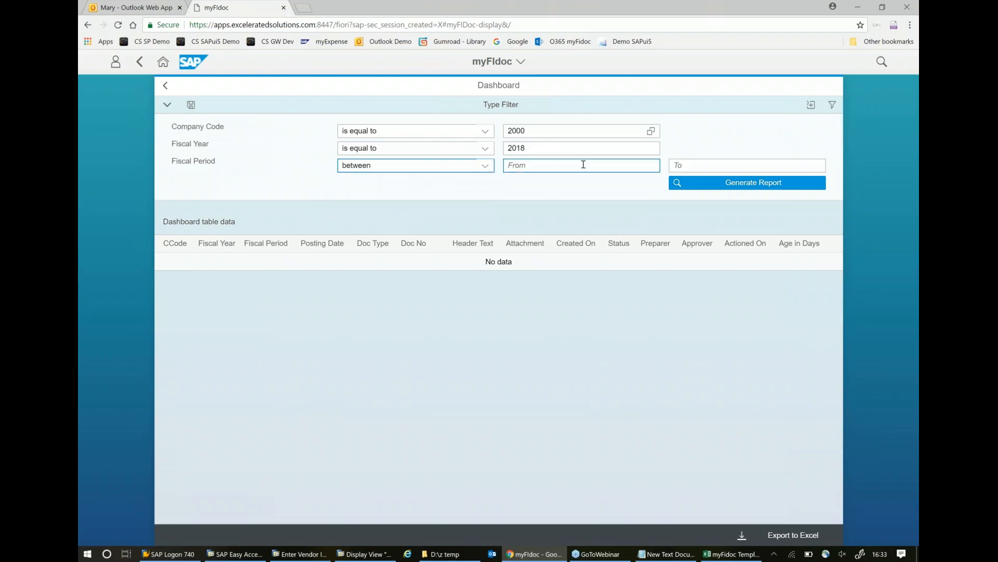
type("1")
left_click(708, 166)
type("12")
left_click(715, 186)
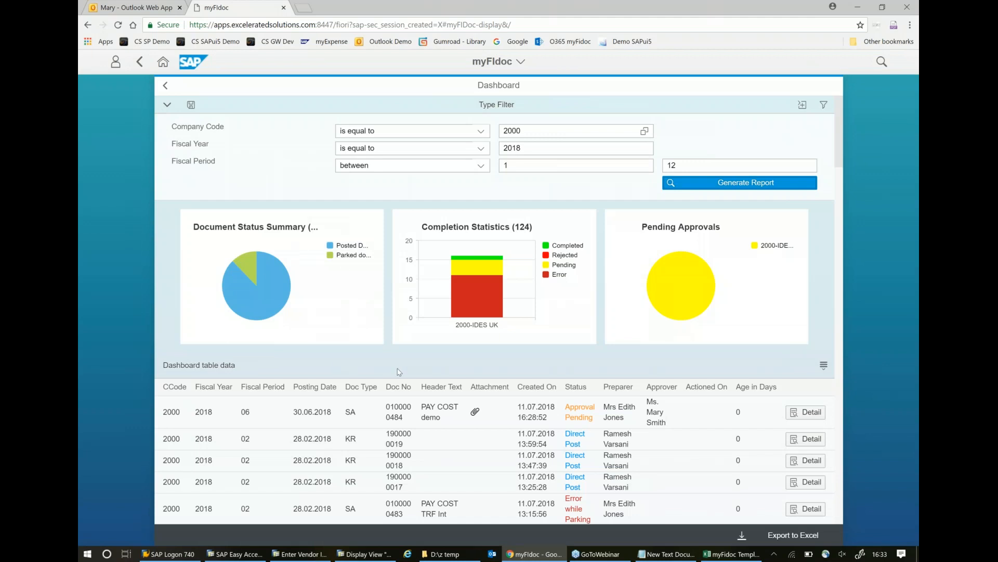
- Examine the dashboard's status charts and the document table, including statuses, attachments, preparers and approvers
scroll(398, 371, "down", 3)
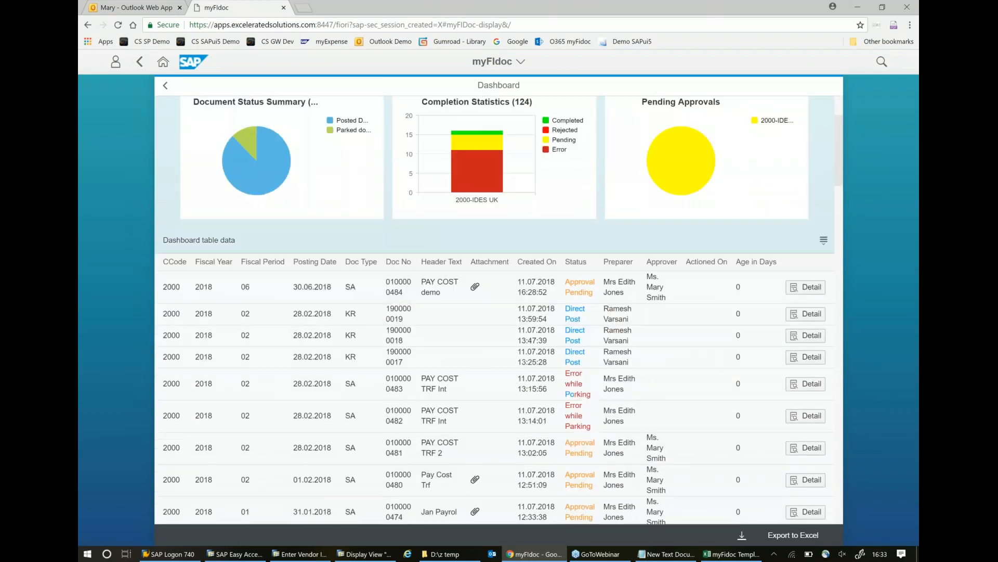
scroll(351, 306, "down", 3)
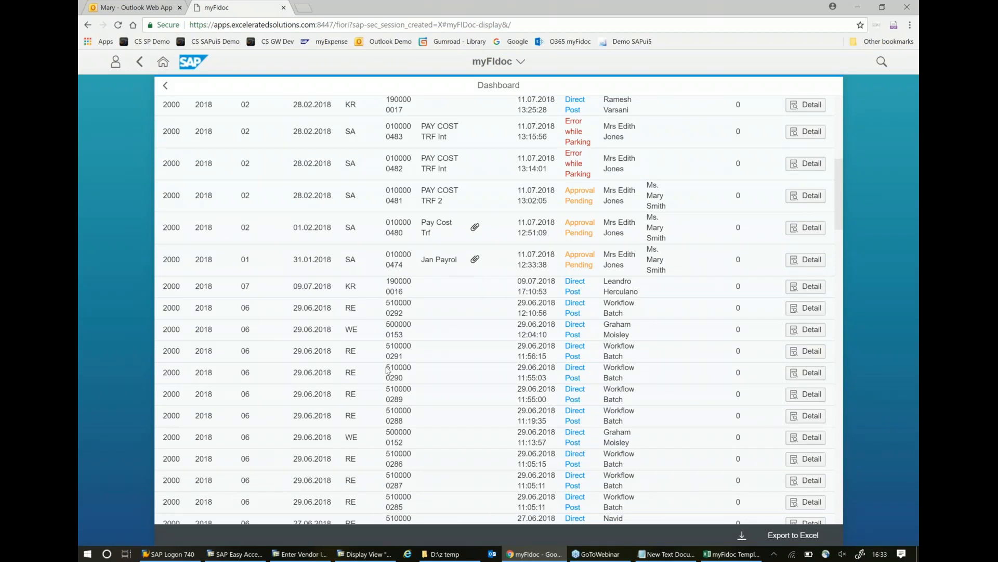
scroll(409, 391, "up", 3)
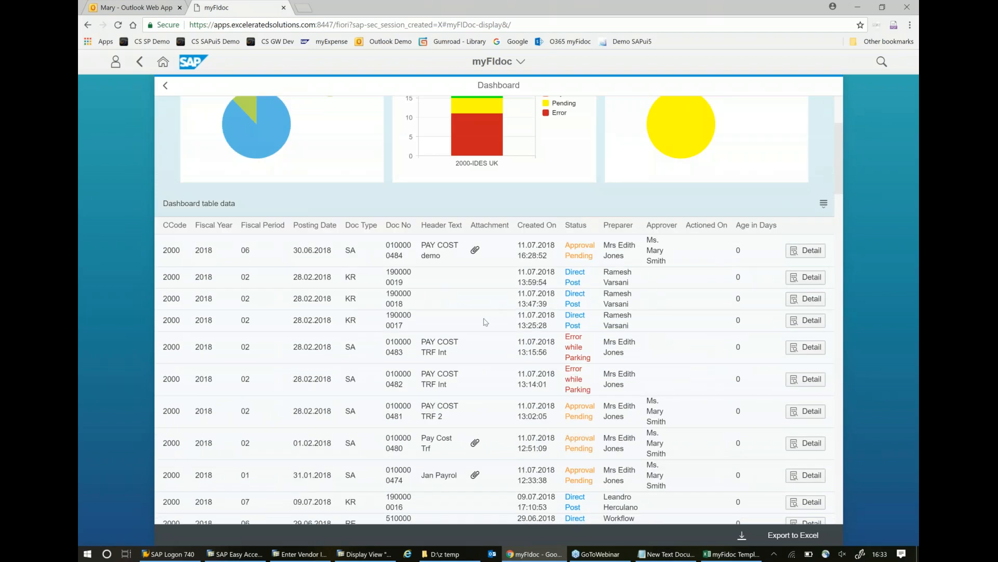
scroll(485, 322, "up", 3)
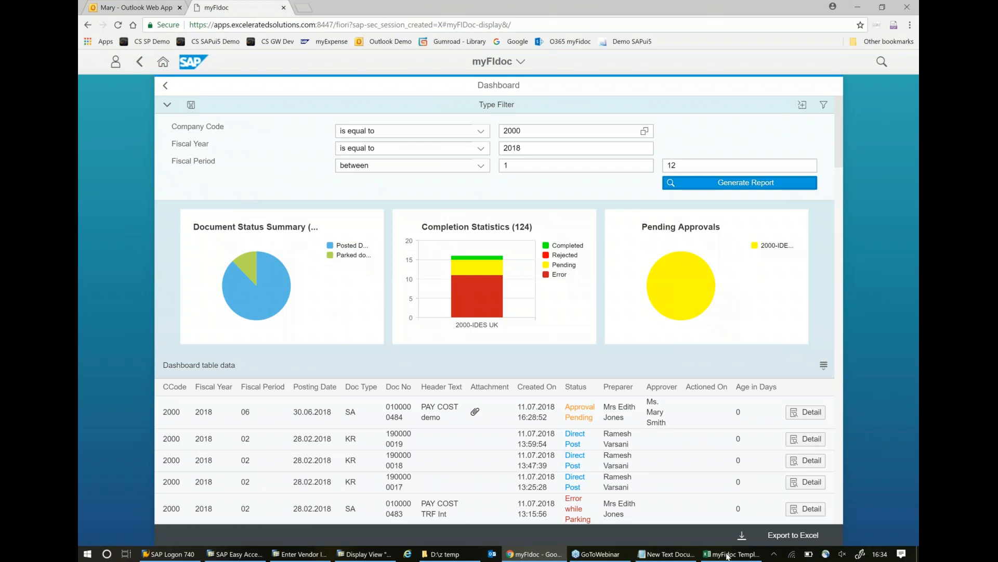
mouse_move(727, 558)
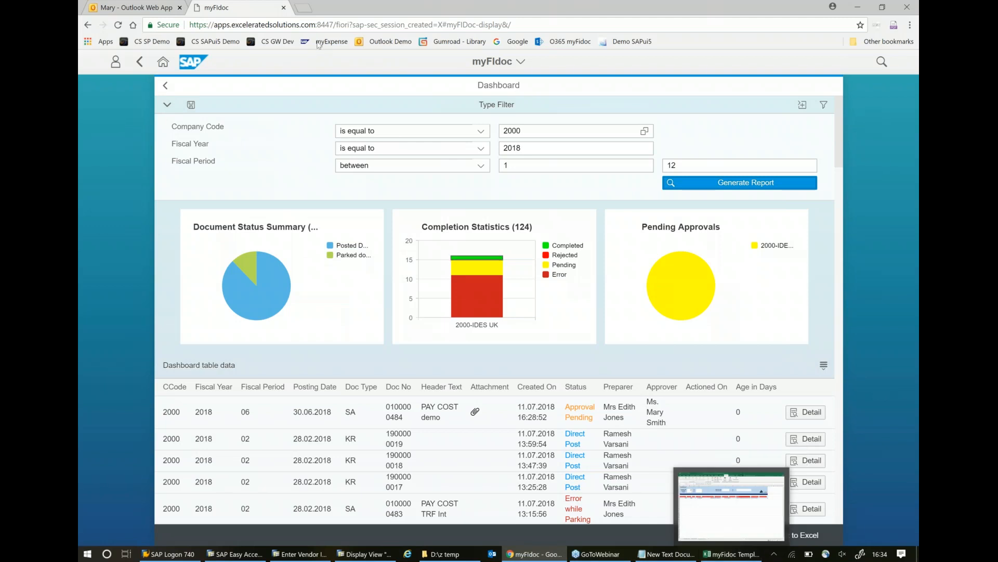
left_click(161, 9)
left_click(229, 7)
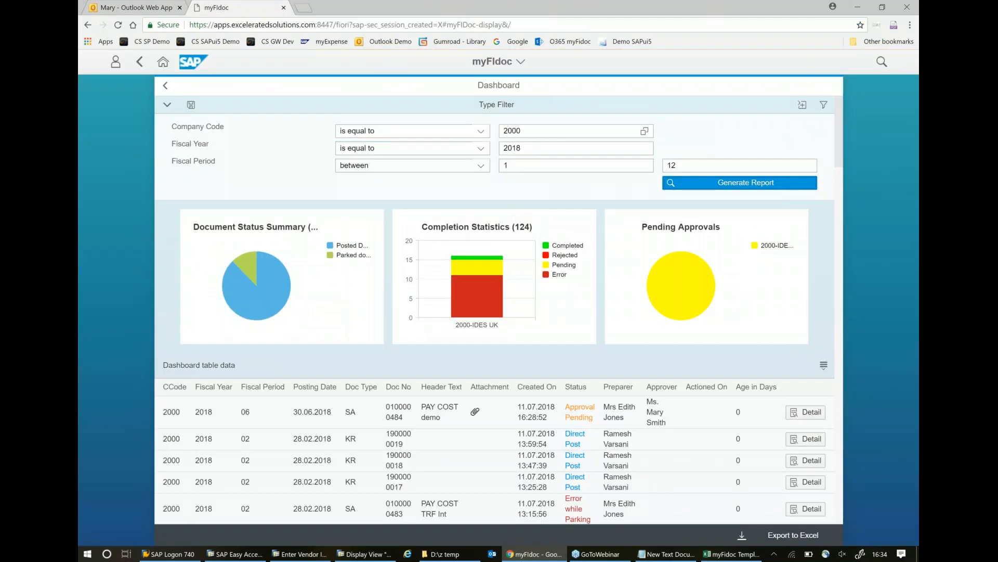
- Return to the launchpad home, reopen myFidoc and display the PAY COST DEMO document waiting for approval
left_click(140, 62)
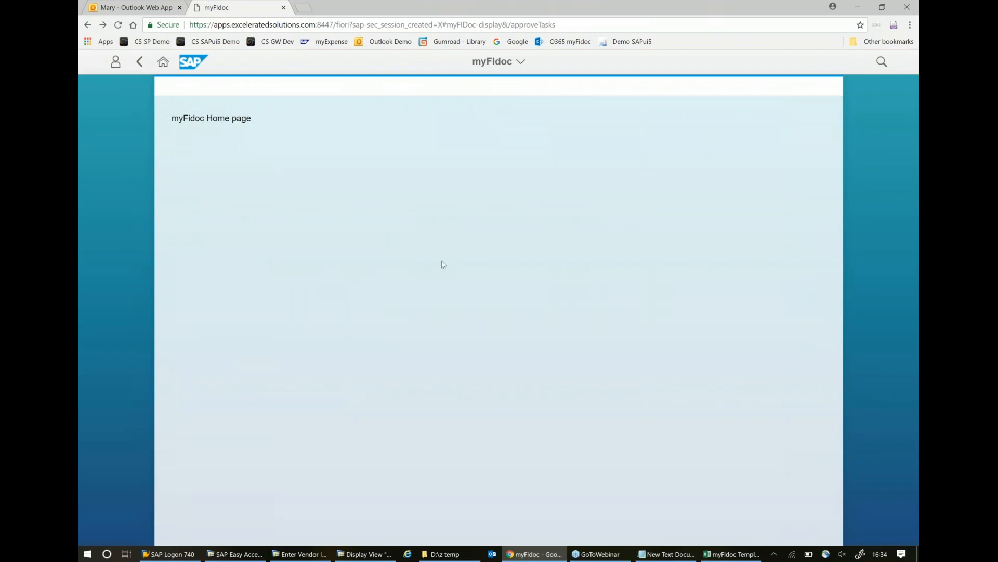
left_click(141, 65)
left_click(164, 63)
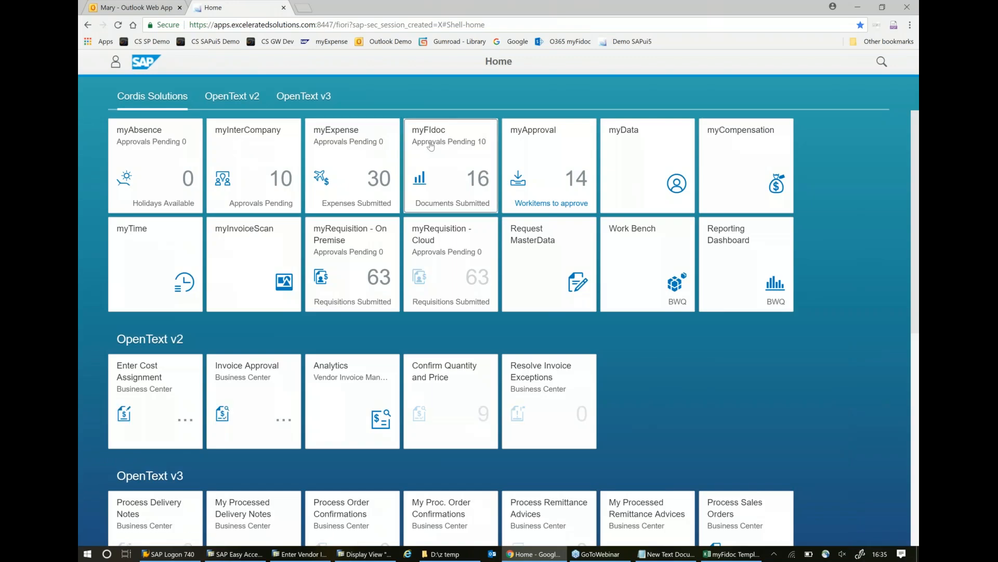
left_click(423, 156)
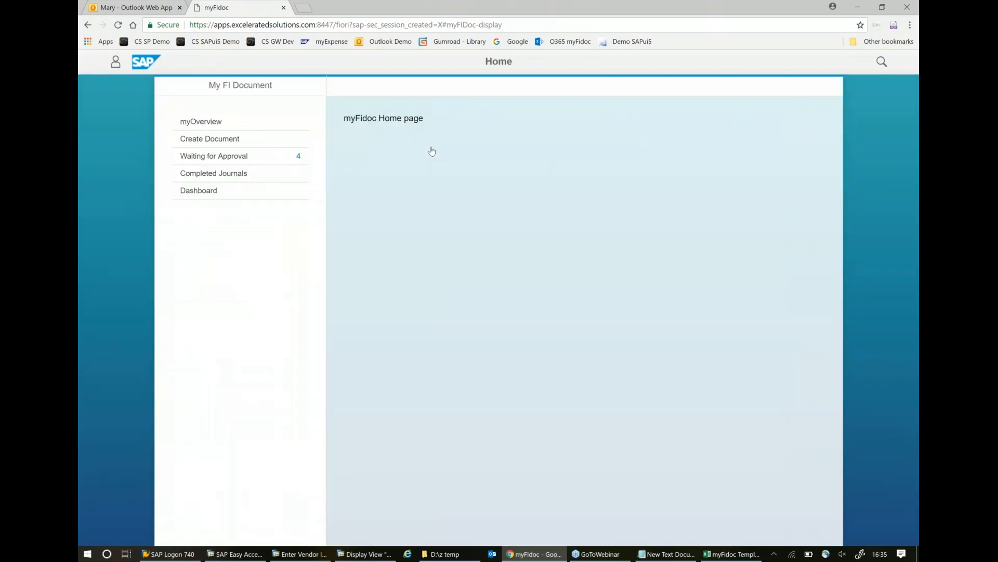
left_click(235, 157)
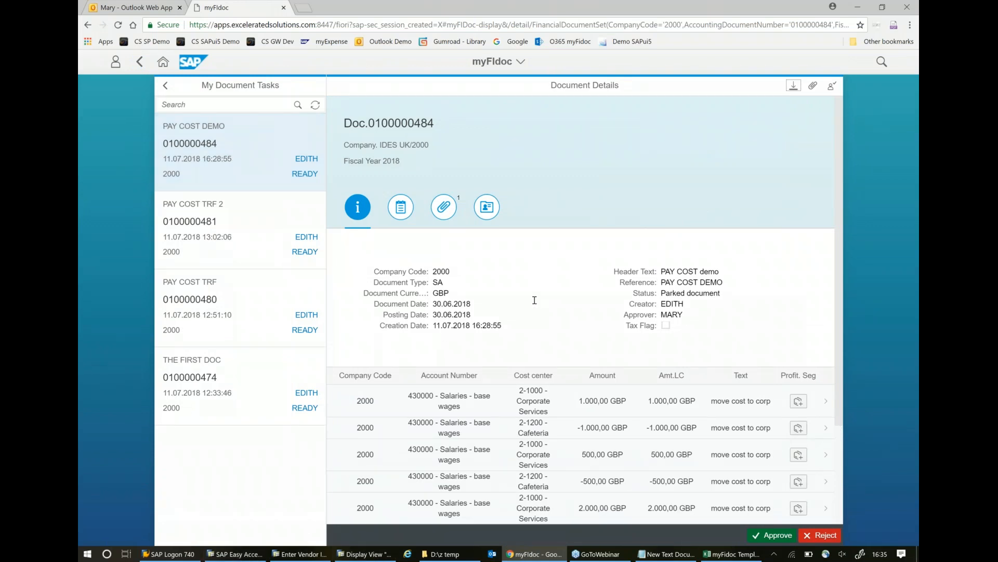
- Copy the PAY COST DEMO document number and display that document in SAP GUI with FB03 for company code 2000, fiscal year 2018
left_click_drag(435, 123, 377, 123)
key("ctrl+c")
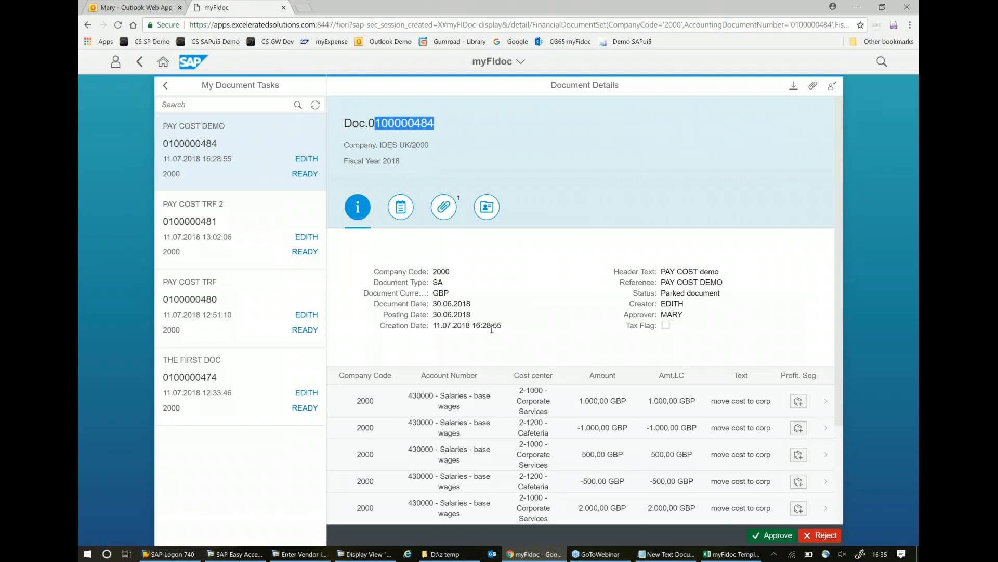
left_click(236, 555)
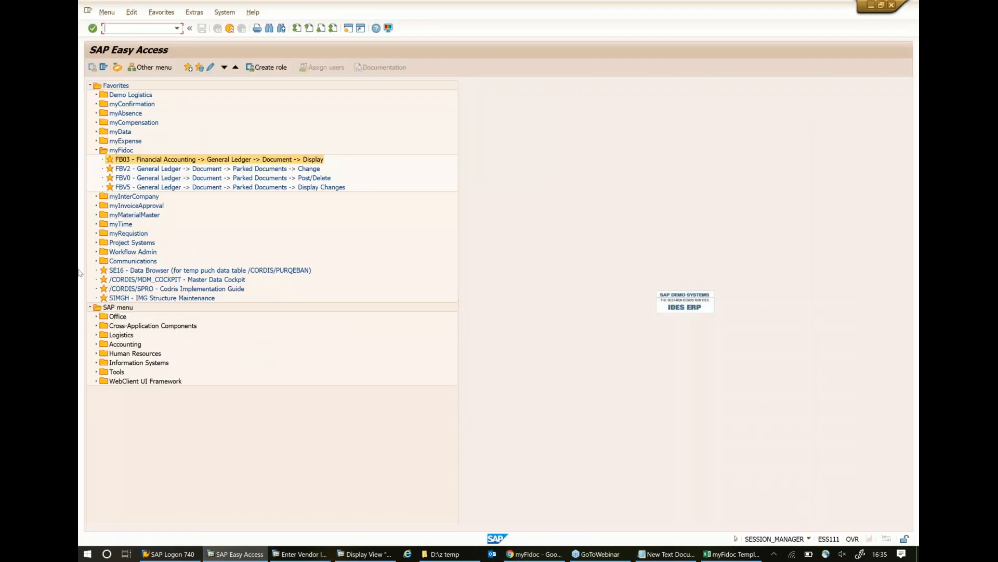
double_click(154, 161)
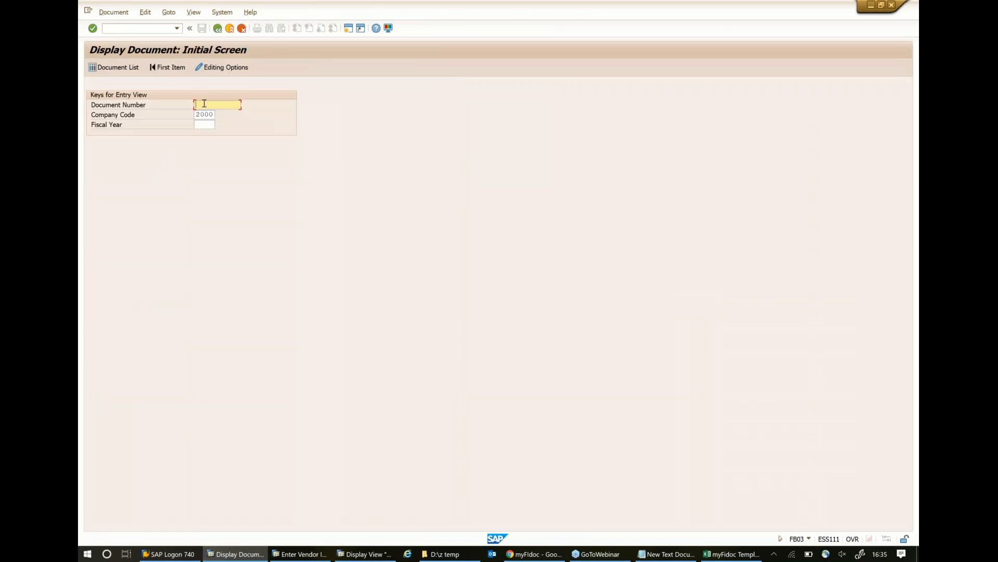
key("ctrl+v")
left_click(206, 126)
type("200")
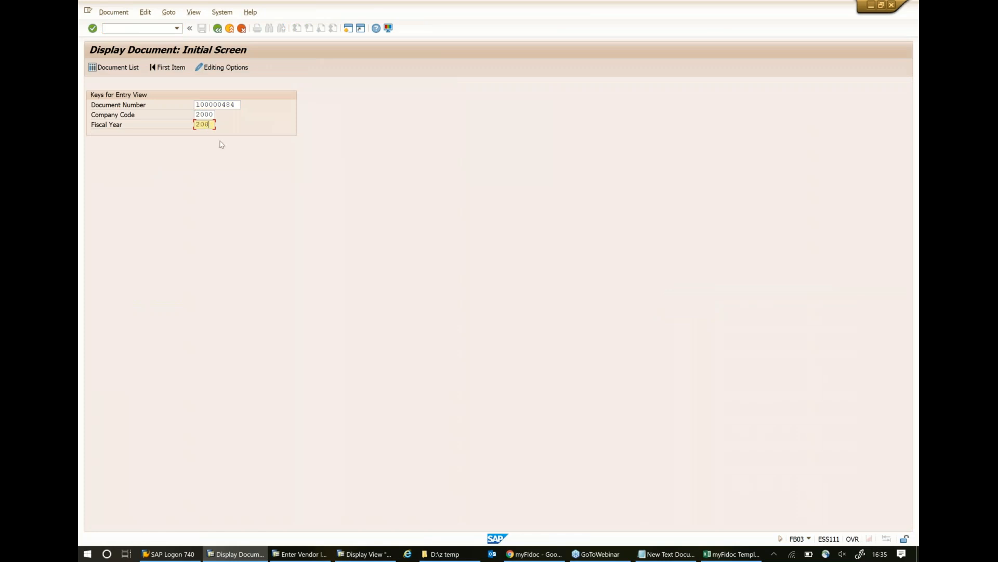
type("18")
key("Return")
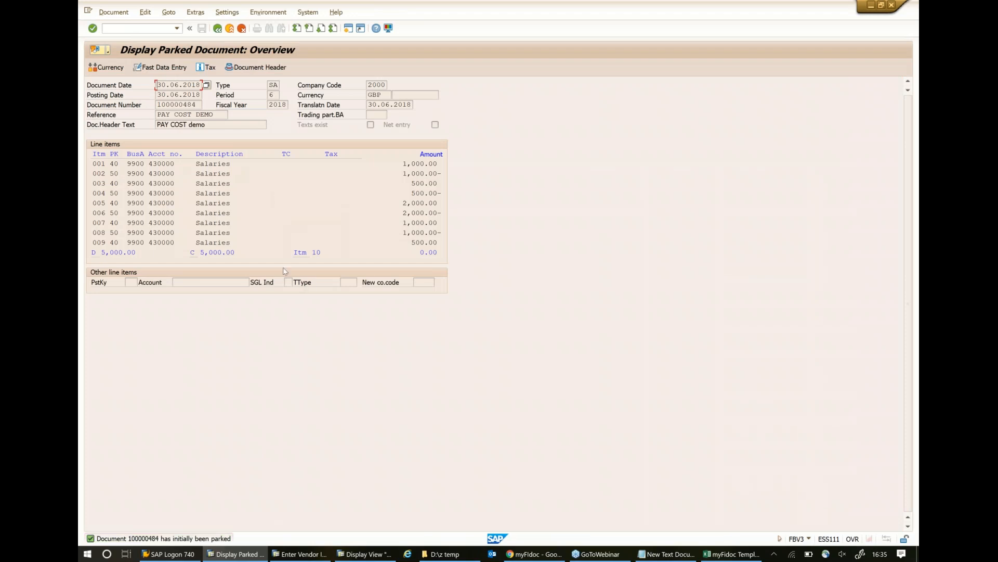
- Open the parked document's attachment list, view Credit Card Statement v01.jpg, and close both the image and the list
left_click(108, 52)
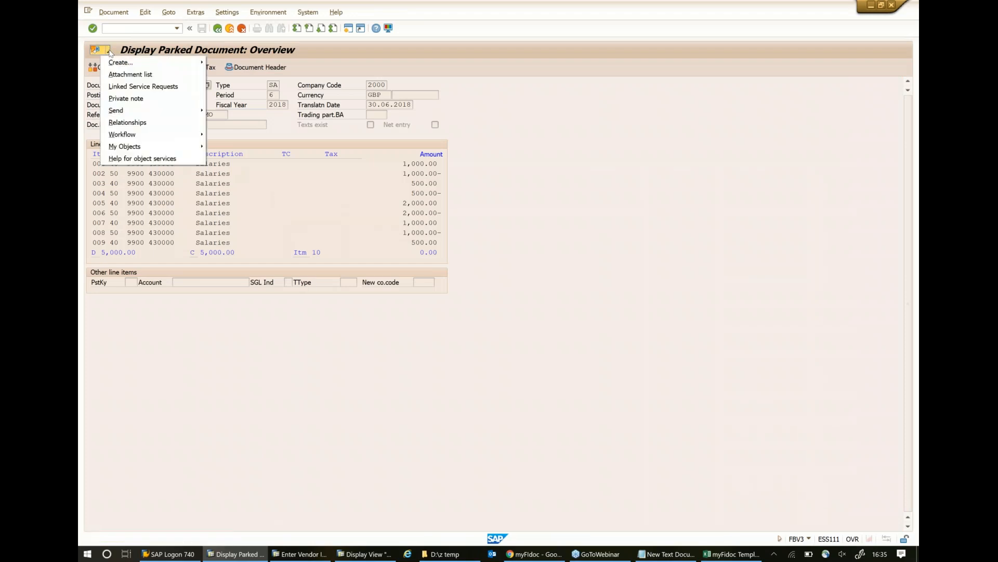
left_click(119, 75)
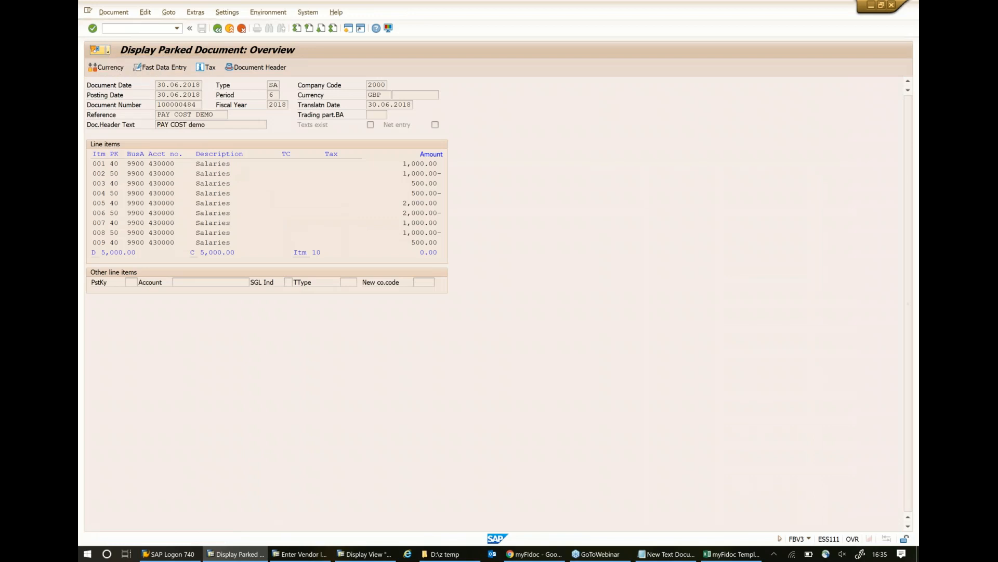
left_click(158, 174)
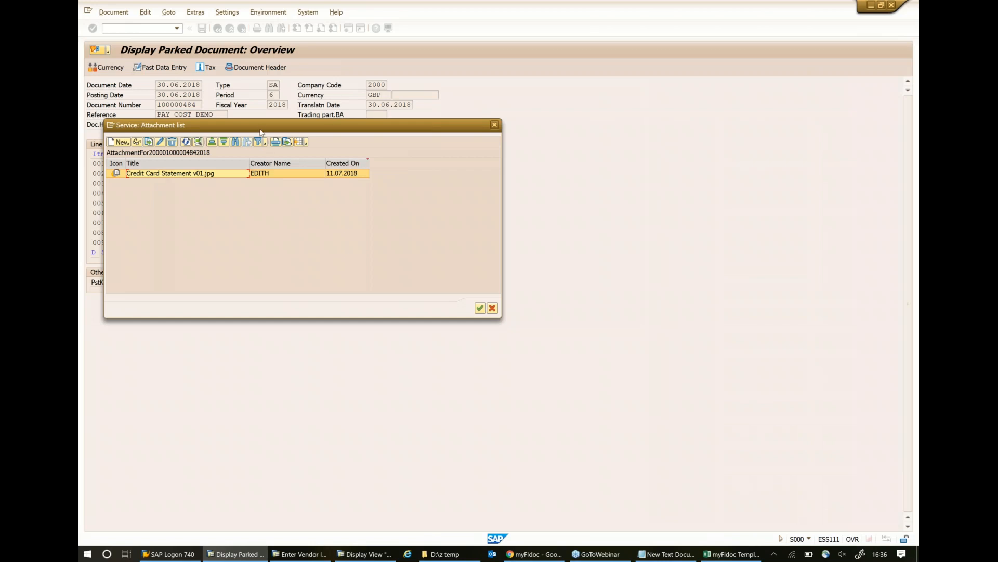
left_click_drag(261, 126, 486, 132)
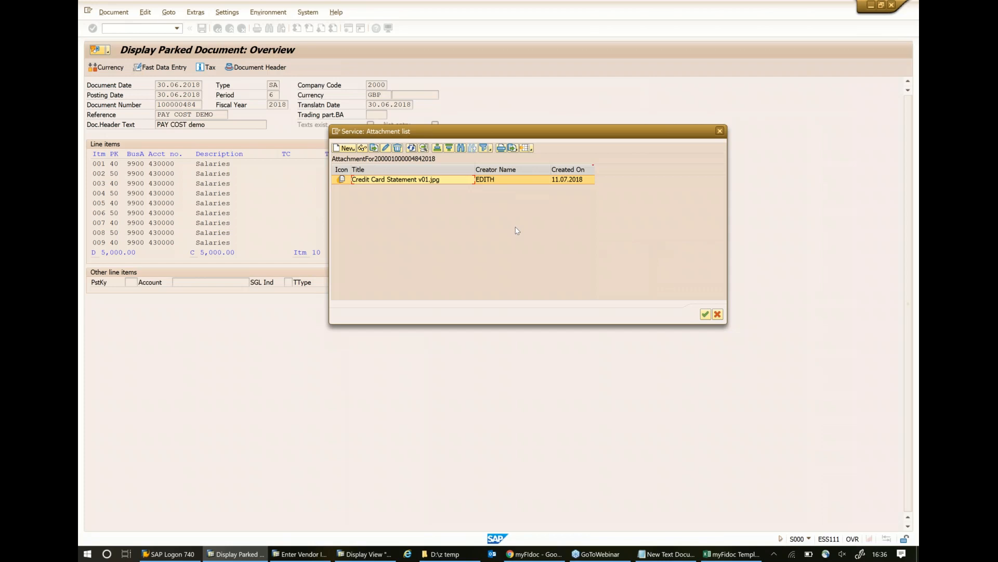
double_click(416, 180)
left_click(421, 229)
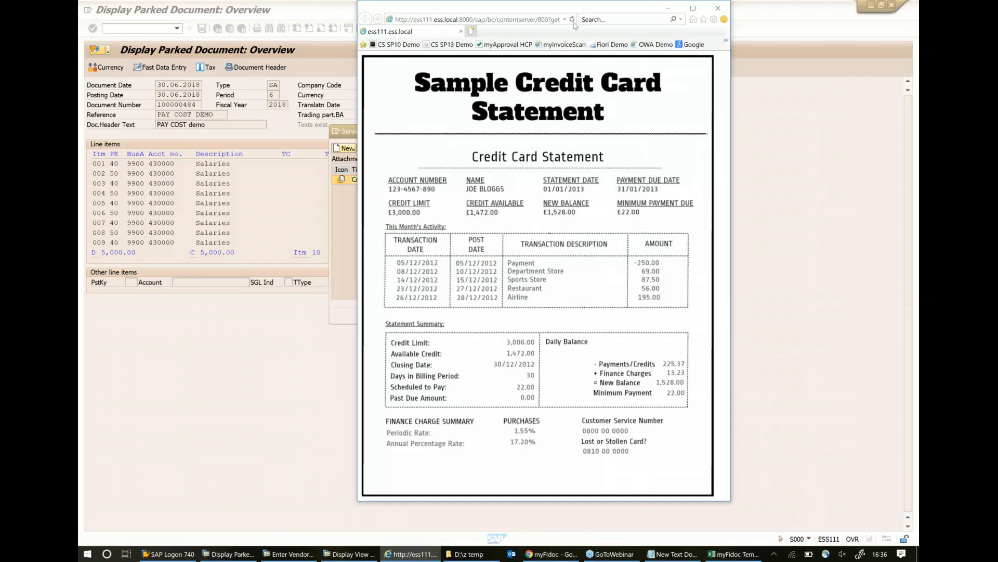
left_click_drag(564, 7, 598, 67)
left_click(752, 69)
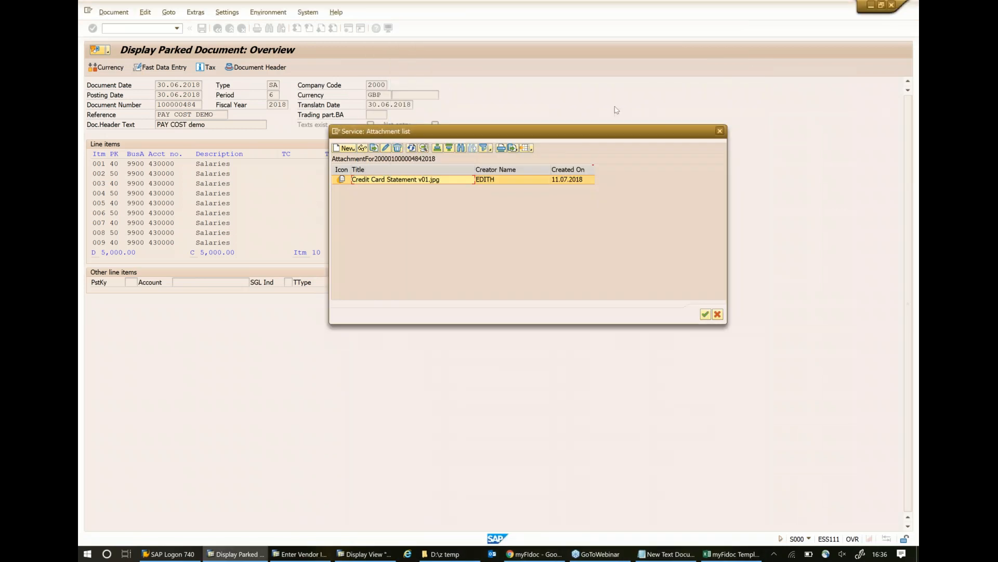
left_click(720, 132)
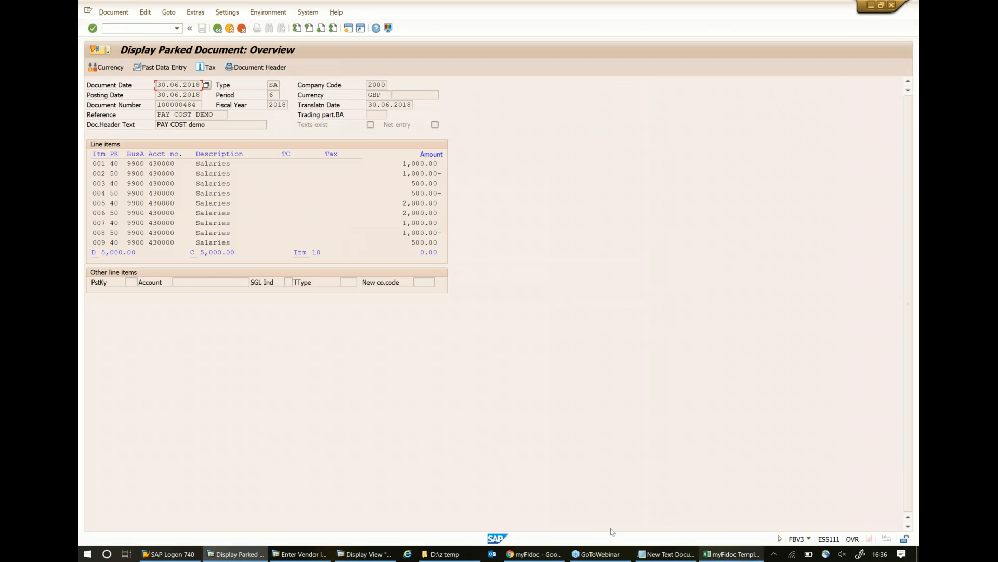
- Switch to myFIdoc in Chrome and display the approval history of the PAY COST DEMO document
left_click(533, 553)
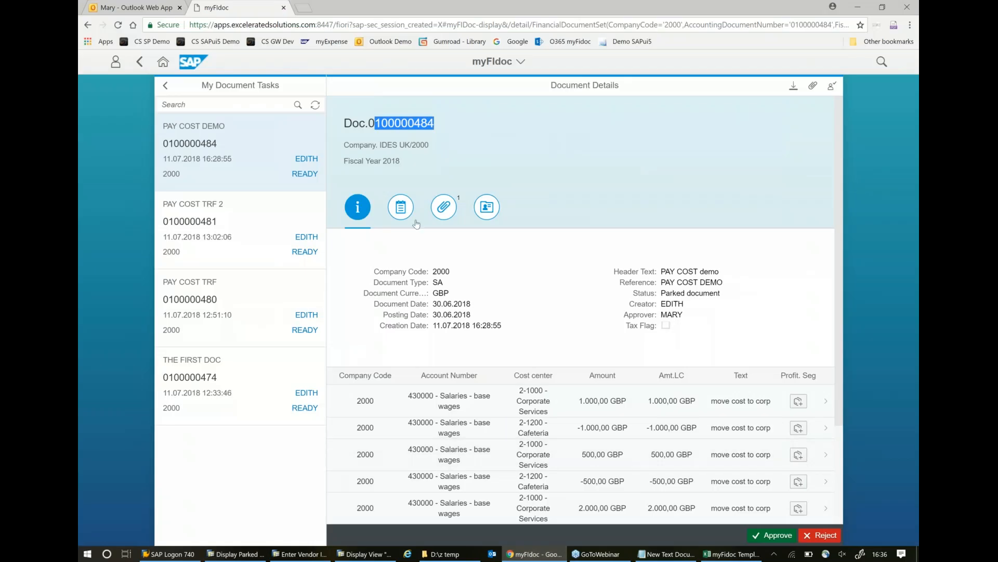
left_click(487, 208)
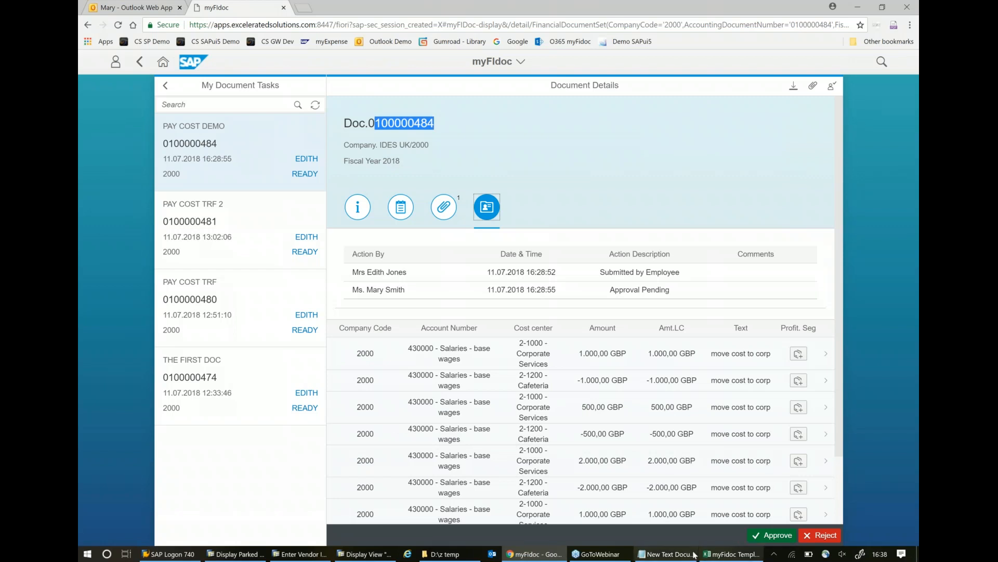
- Switch to the SAP GUI vendor invoice entry and examine the company codes 2000, 1000 and 2300 on its three line items
mouse_move(287, 555)
left_click(287, 555)
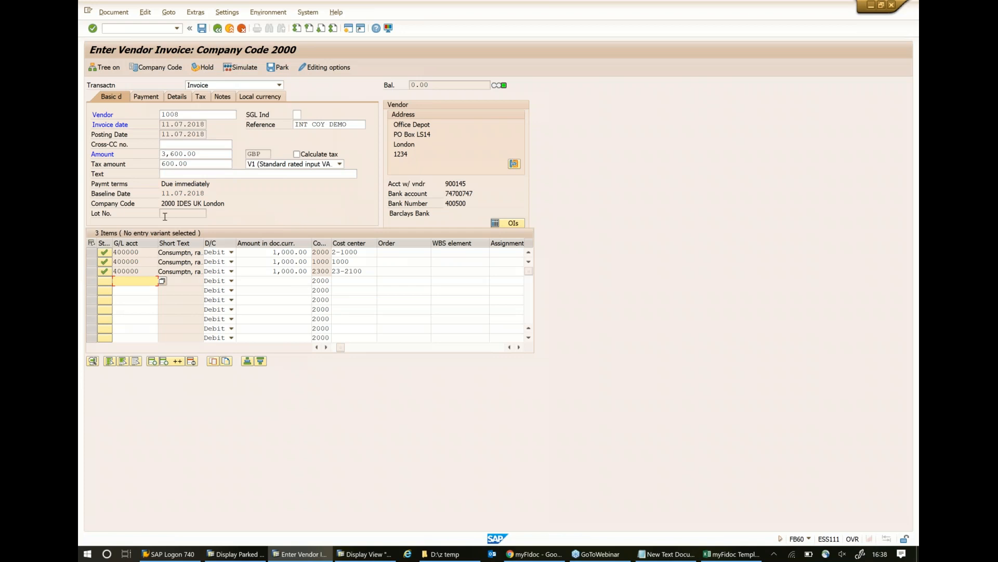
left_click(324, 252)
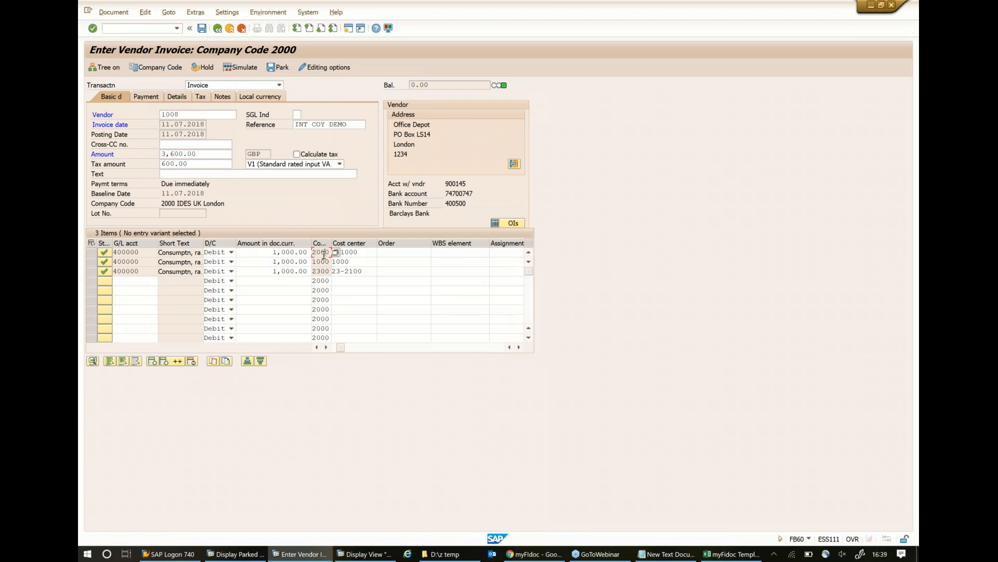
left_click(324, 260)
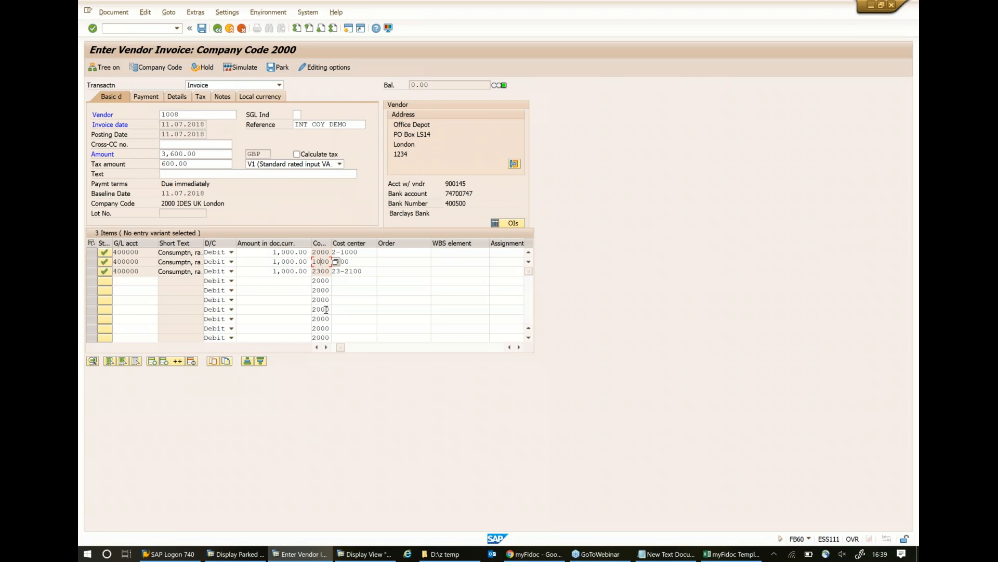
left_click(315, 270)
- Display the myInterCompany Tax Enhancement Mapping Table and examine the entries from company code 2000 to 1000 and 2300
left_click(361, 554)
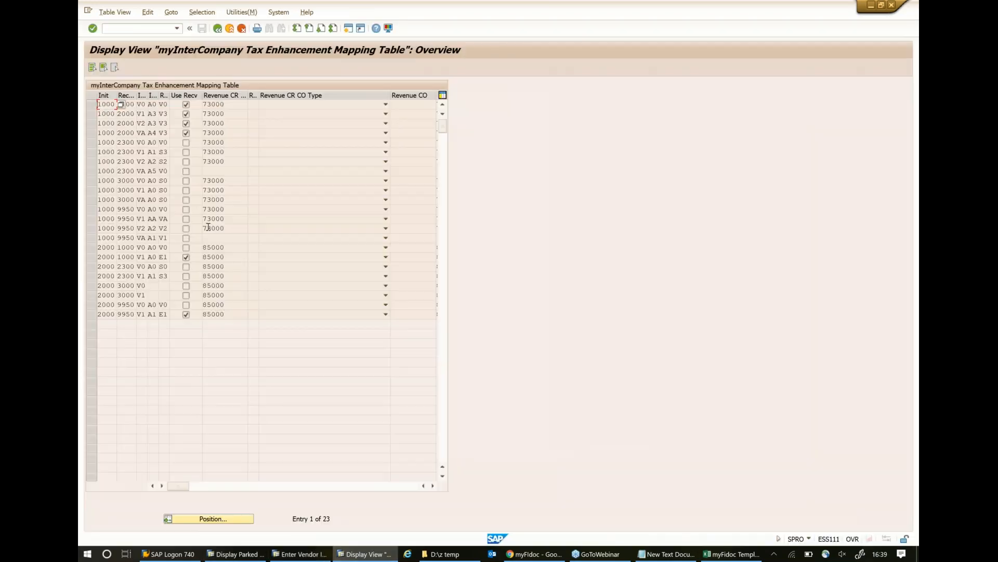
left_click(90, 247)
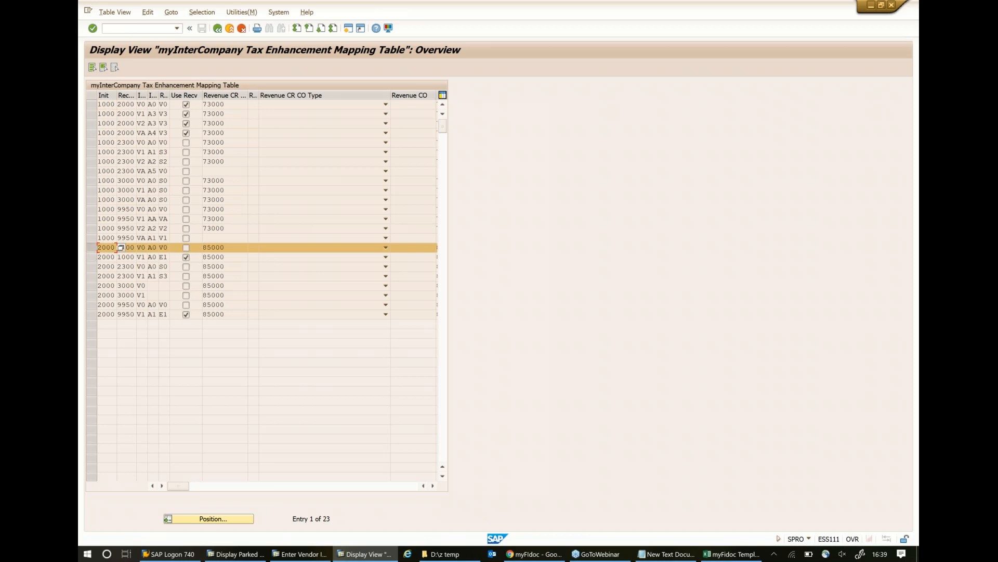
left_click(145, 255)
left_click(119, 266)
- Post the INT COY DEMO vendor invoice for company code 2000, accepting the tax data check and closing the posted documents summary
left_click(318, 556)
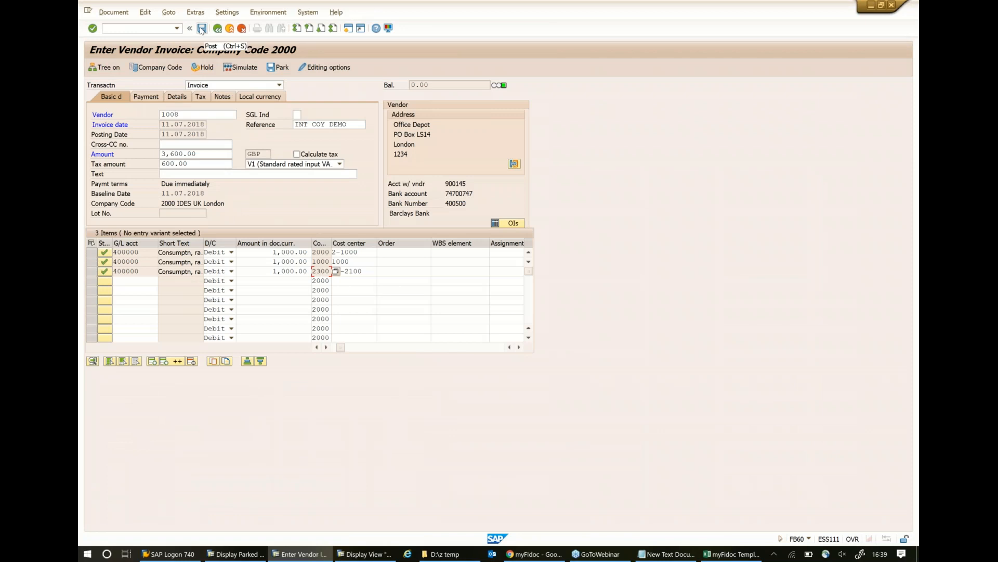
left_click(203, 30)
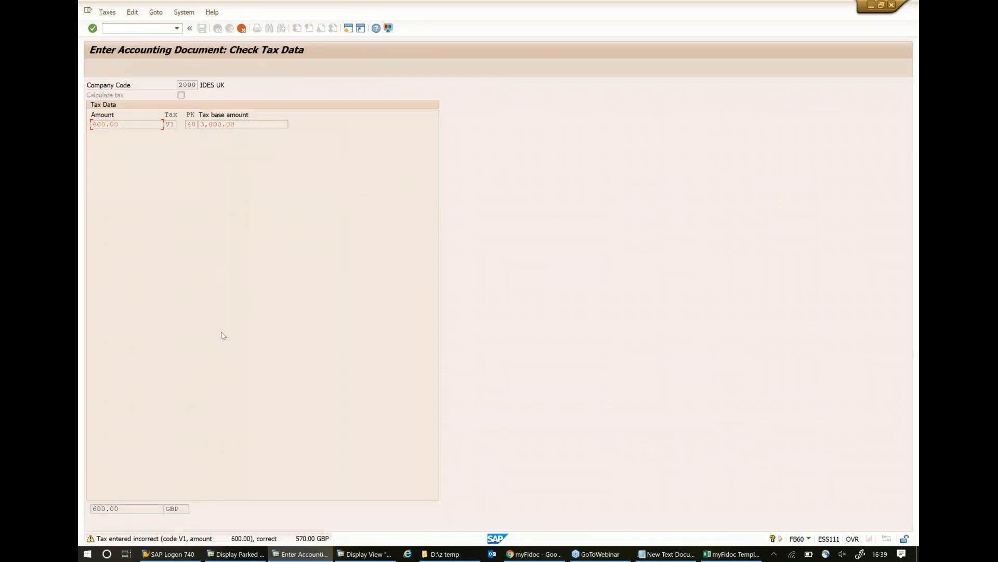
key("Return")
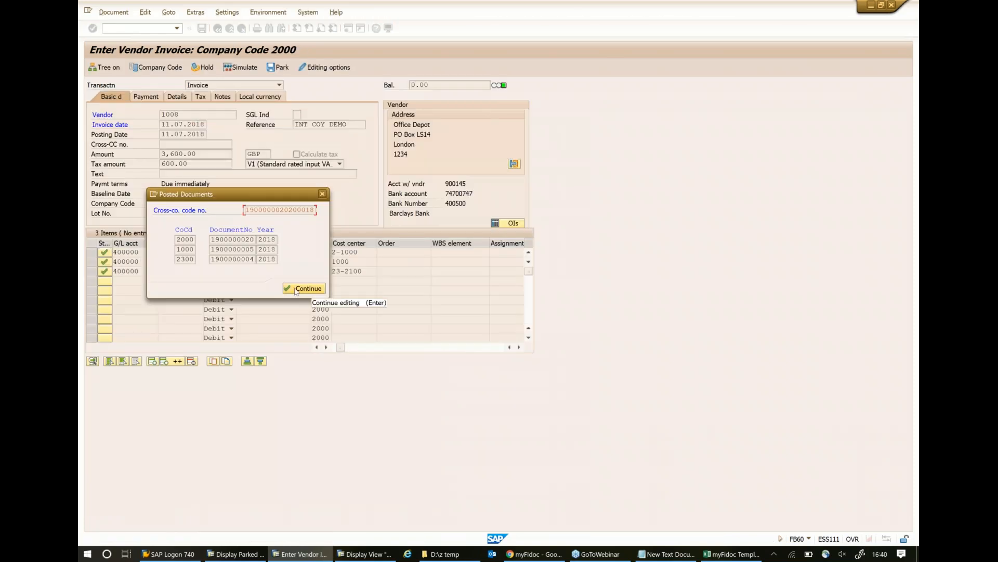
left_click(296, 289)
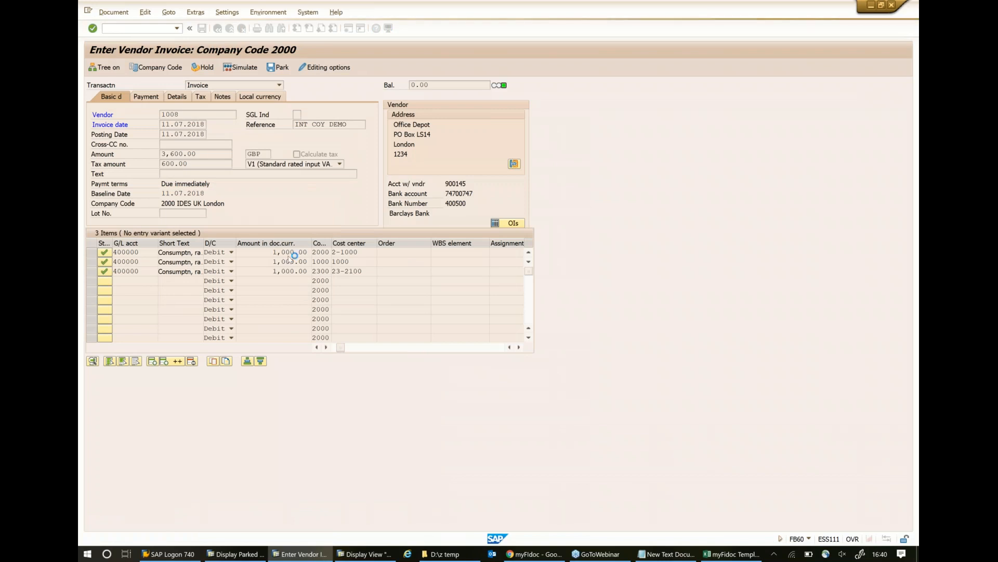
- Display the posted INT COY DEMO document and examine its intercompany lines IC1000 and IC2300 and the output and input tax lines
left_click(113, 13)
left_click(117, 37)
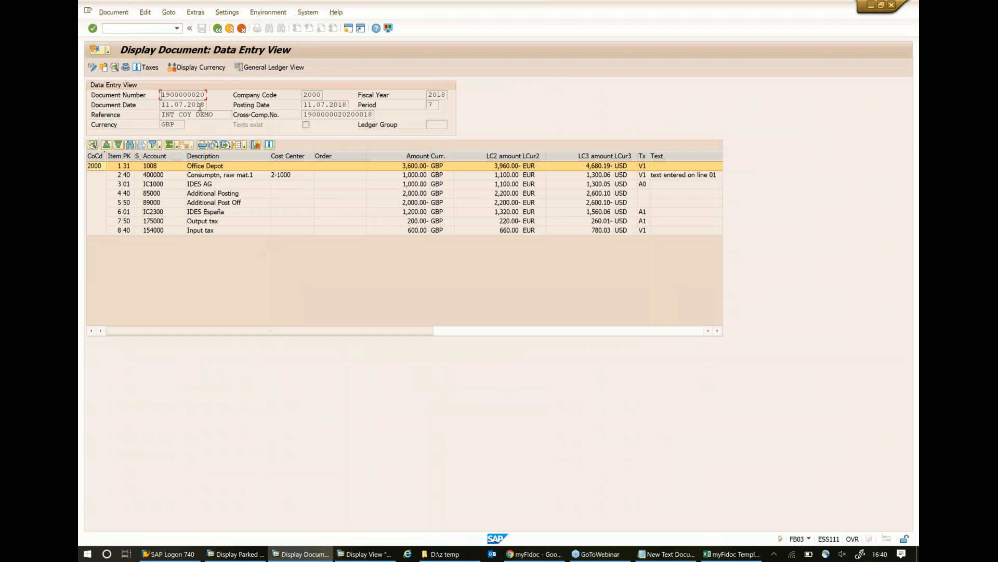
left_click(208, 213)
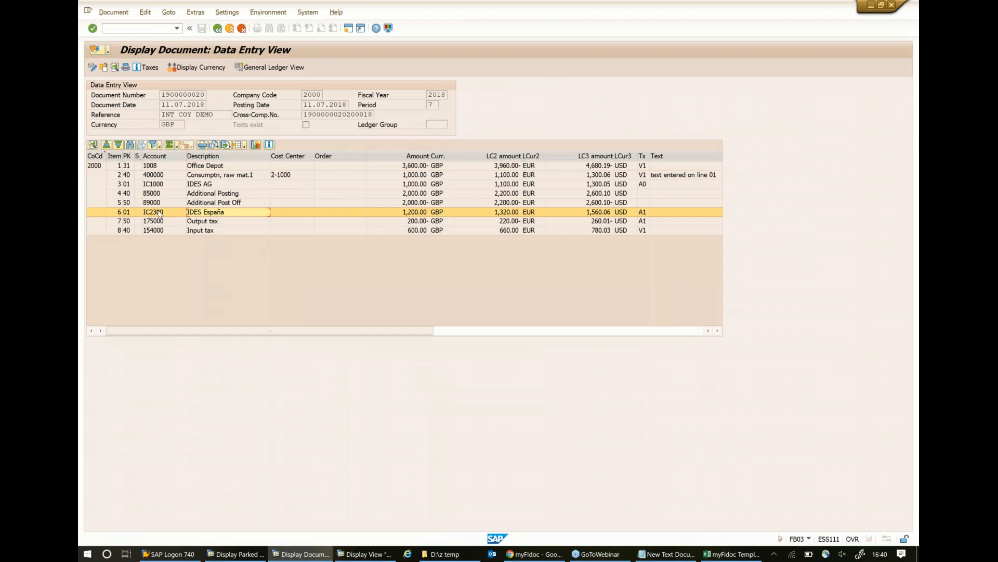
left_click(165, 185)
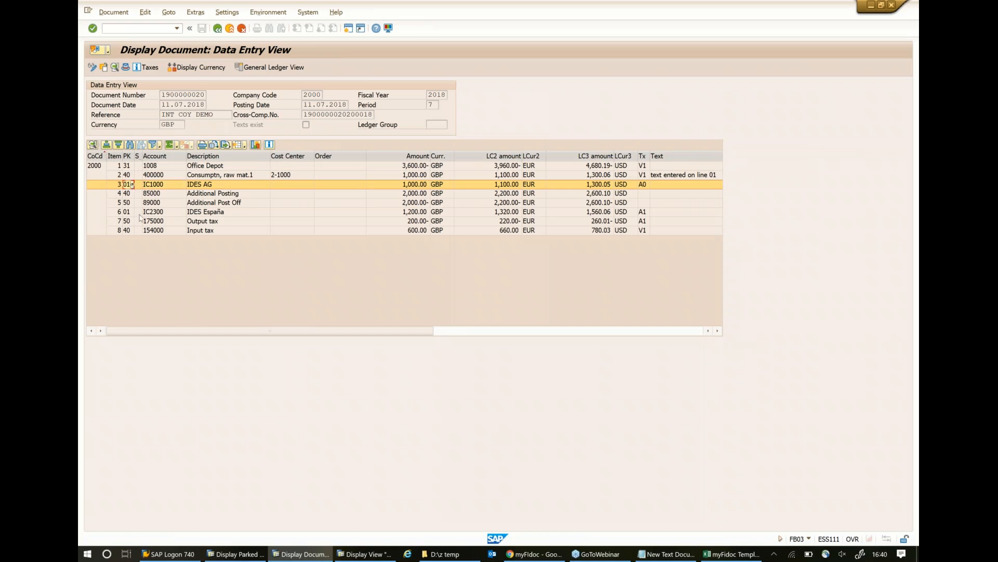
left_click(131, 213)
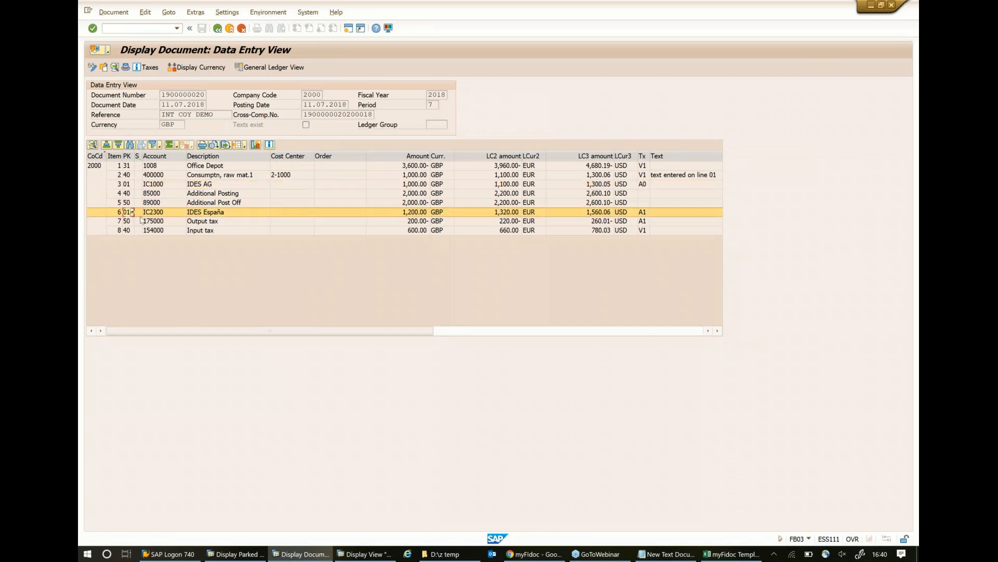
left_click(227, 222)
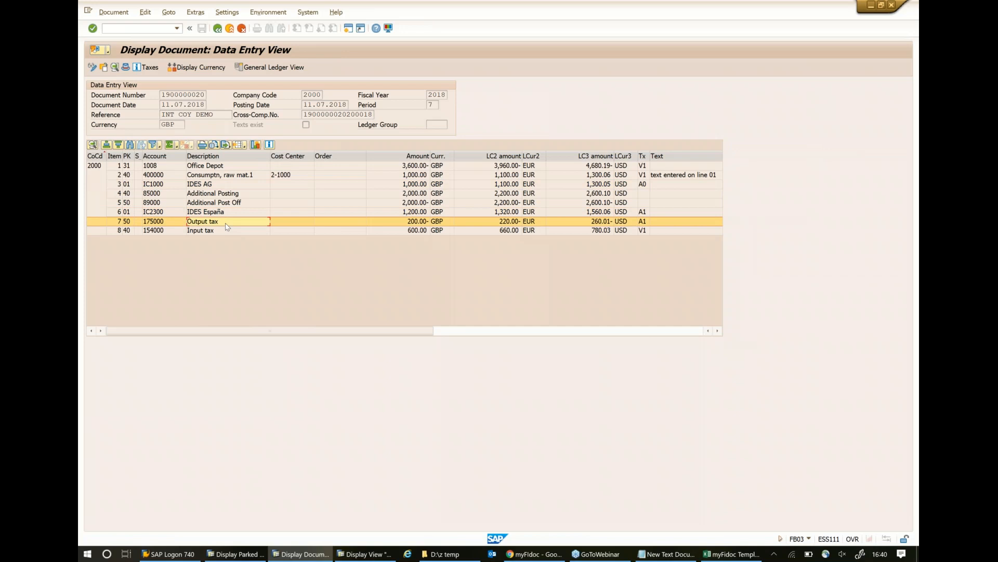
left_click(230, 232)
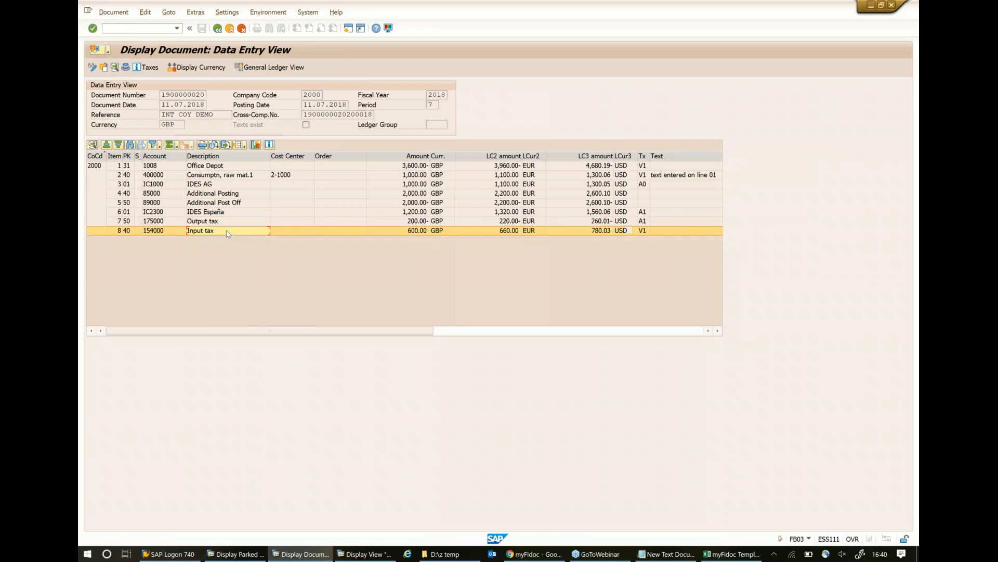
left_click(225, 222)
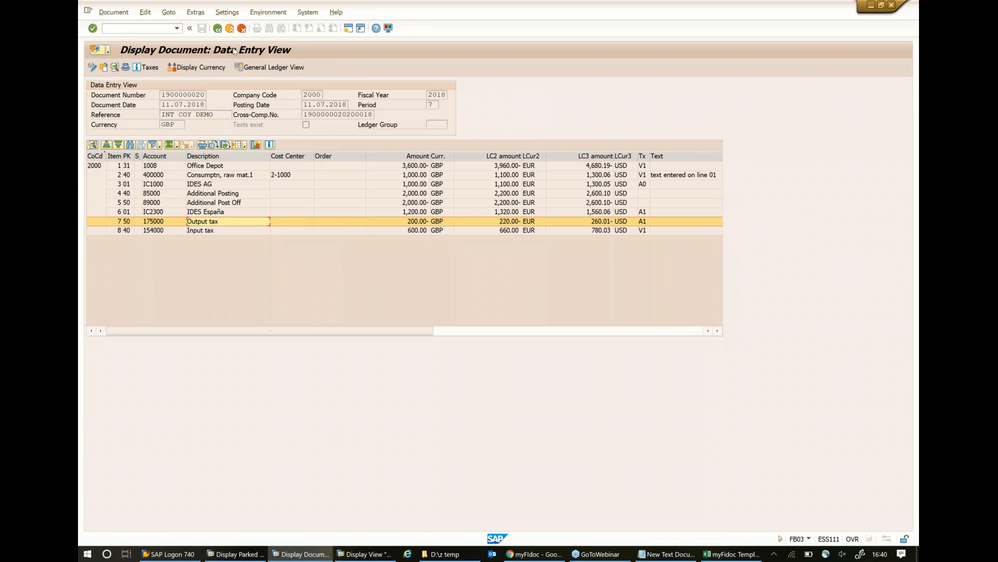
- Open the document's Relationship Browser, display the company code 1000 accounting document, and examine its output and input tax lines
left_click(269, 13)
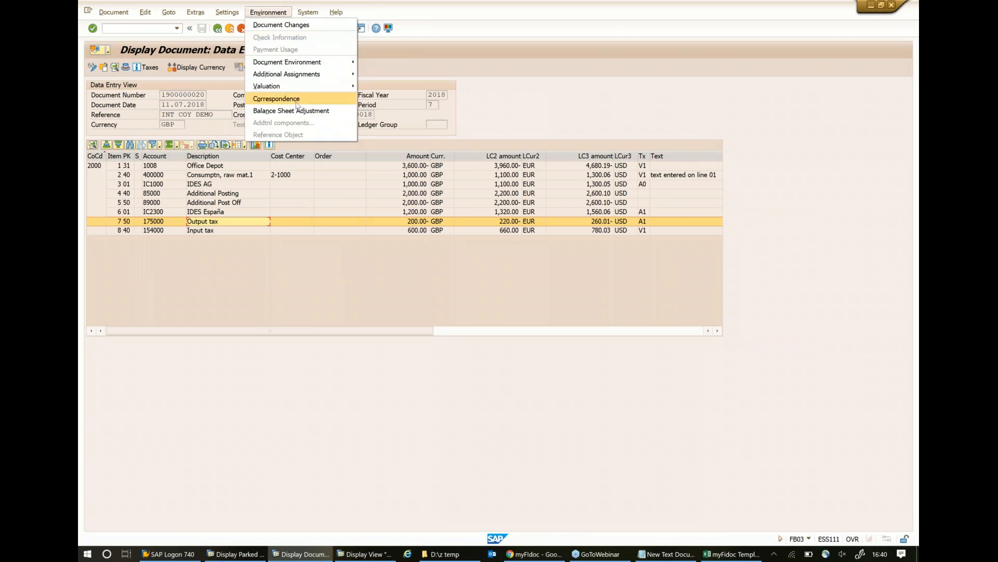
mouse_move(300, 66)
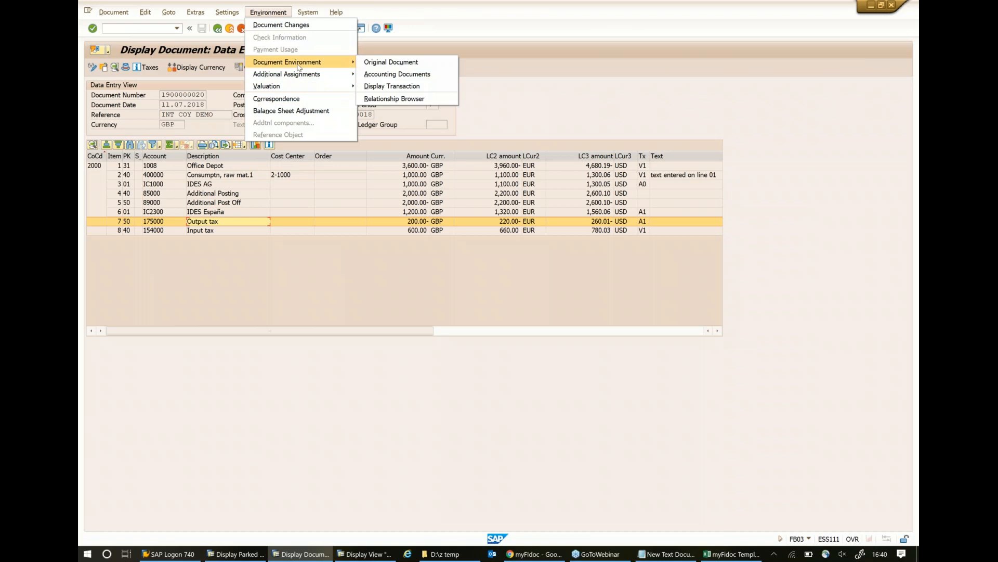
left_click(403, 98)
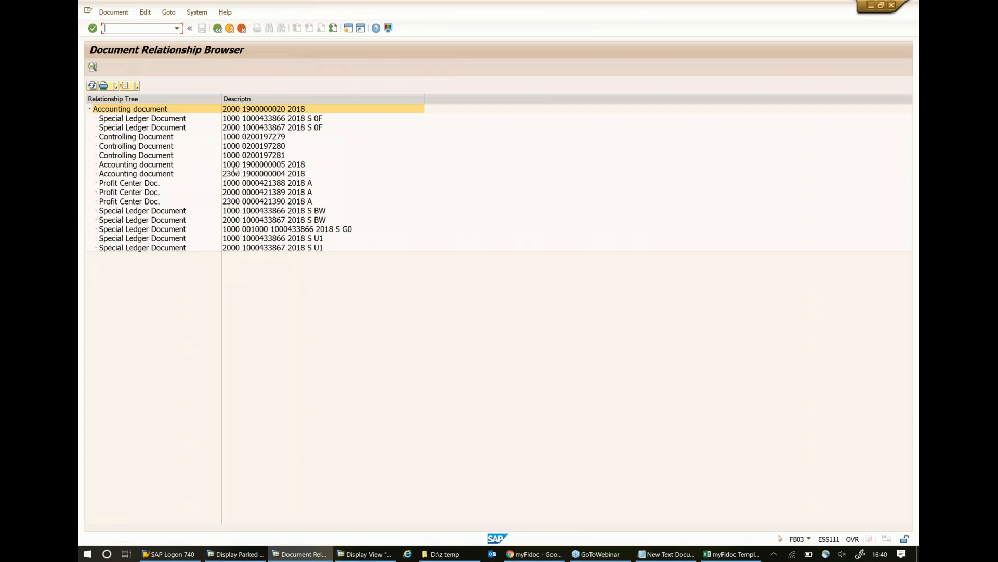
double_click(236, 165)
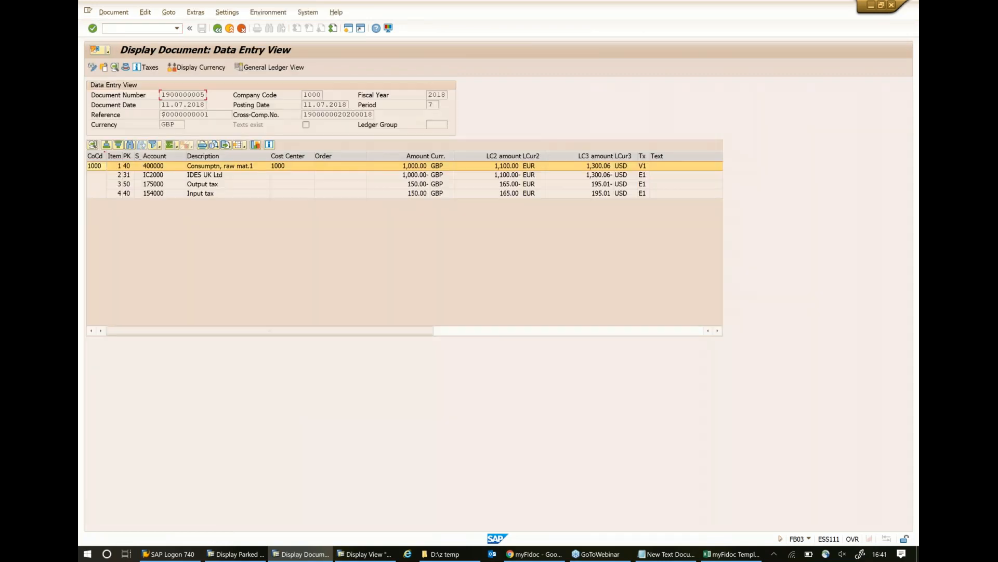
left_click(402, 185)
left_click(400, 194)
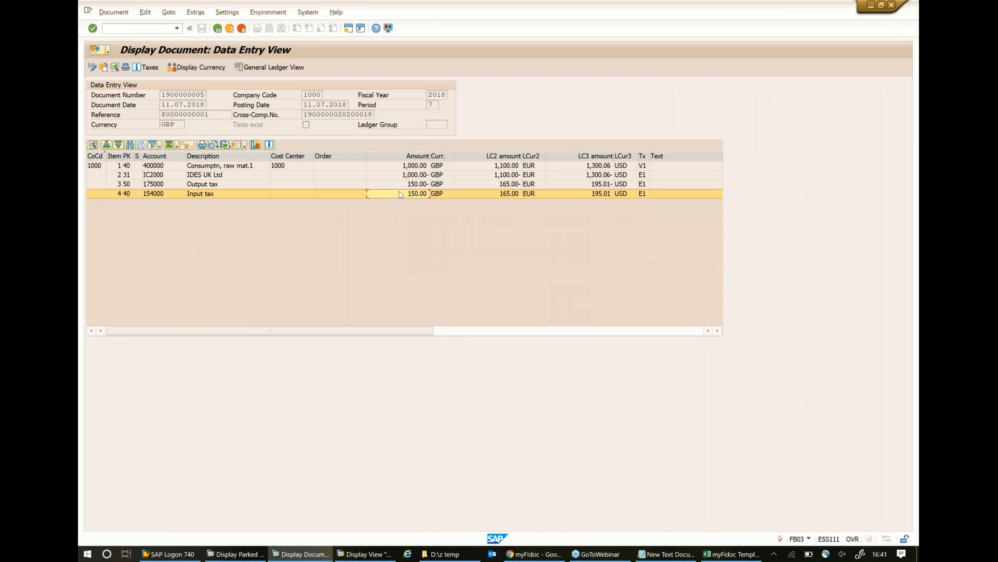
left_click(218, 30)
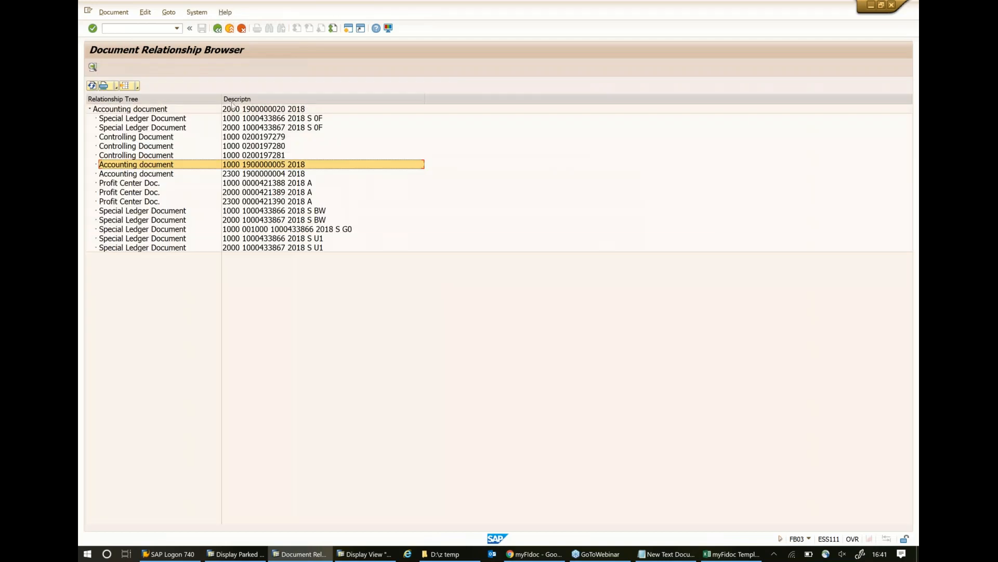
- Display the related company code 2300 accounting document and return to the original INT COY DEMO document
double_click(234, 175)
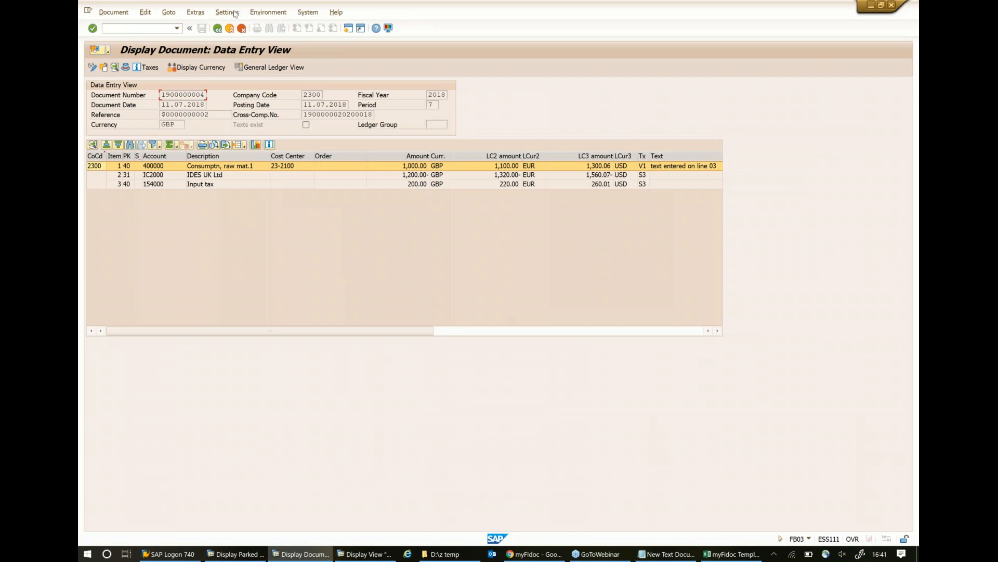
left_click(218, 29)
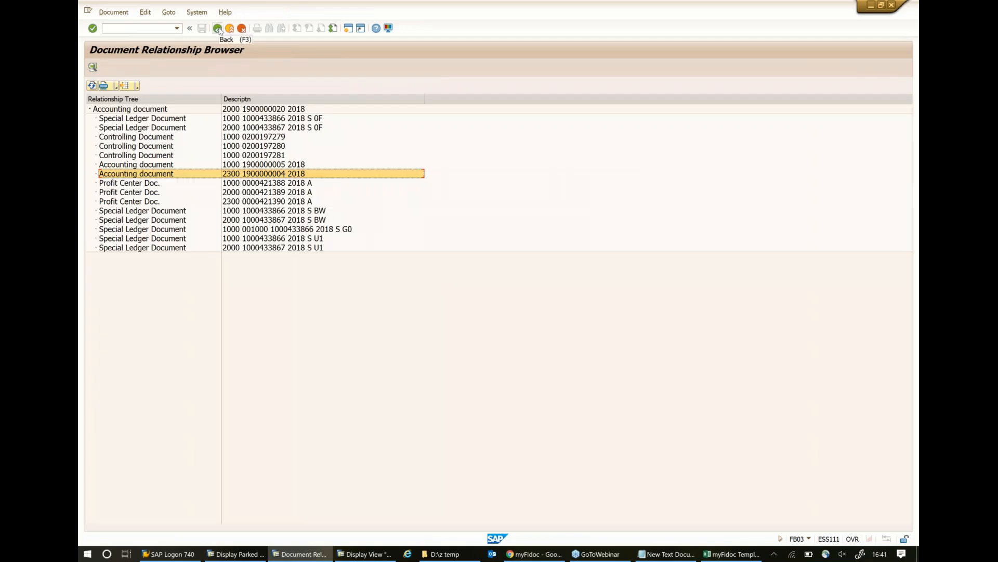
left_click(217, 29)
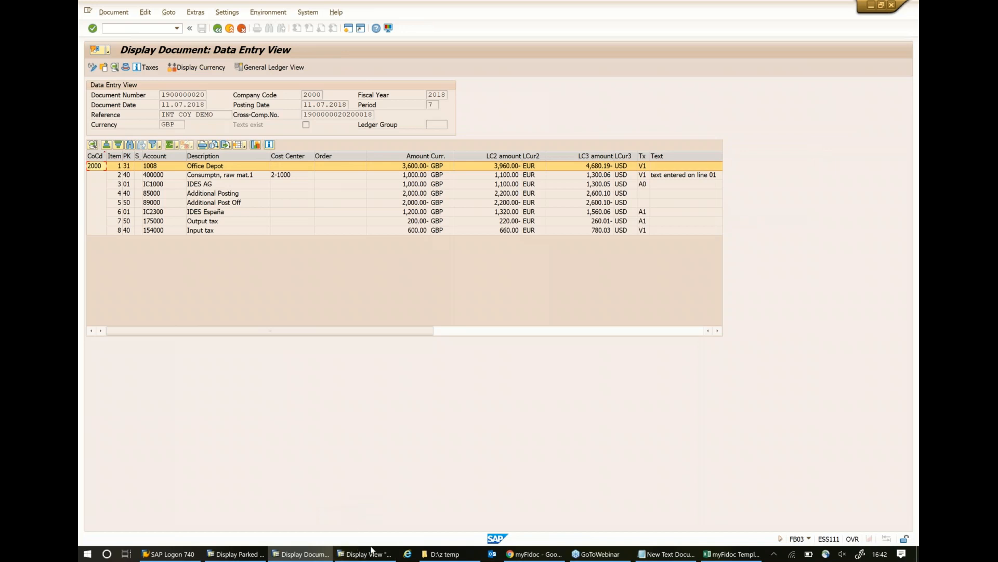
- Recheck the intercompany tax mapping table against the INT COY DEMO document's Additional Posting line on account 85000
mouse_move(358, 556)
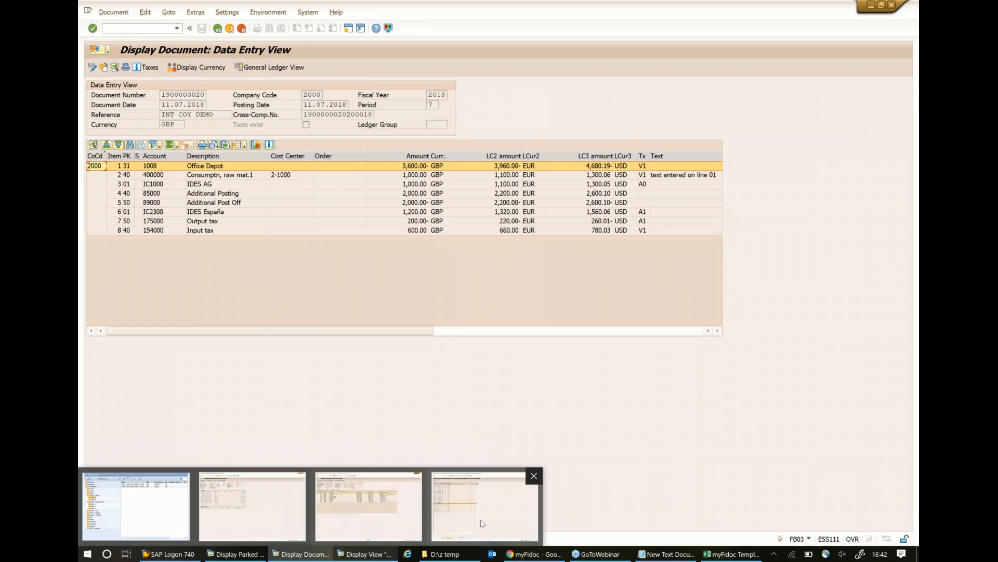
left_click(435, 511)
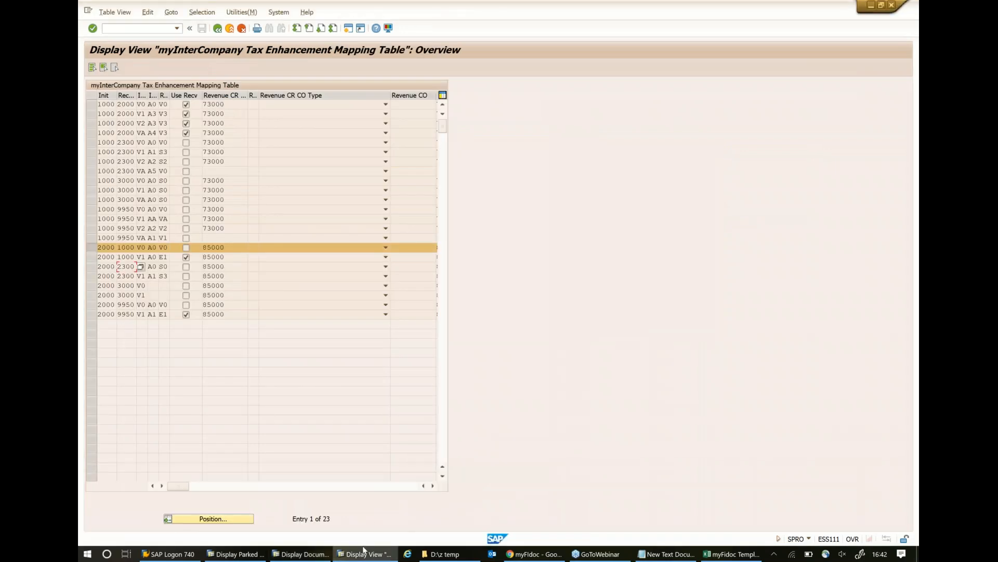
left_click(303, 554)
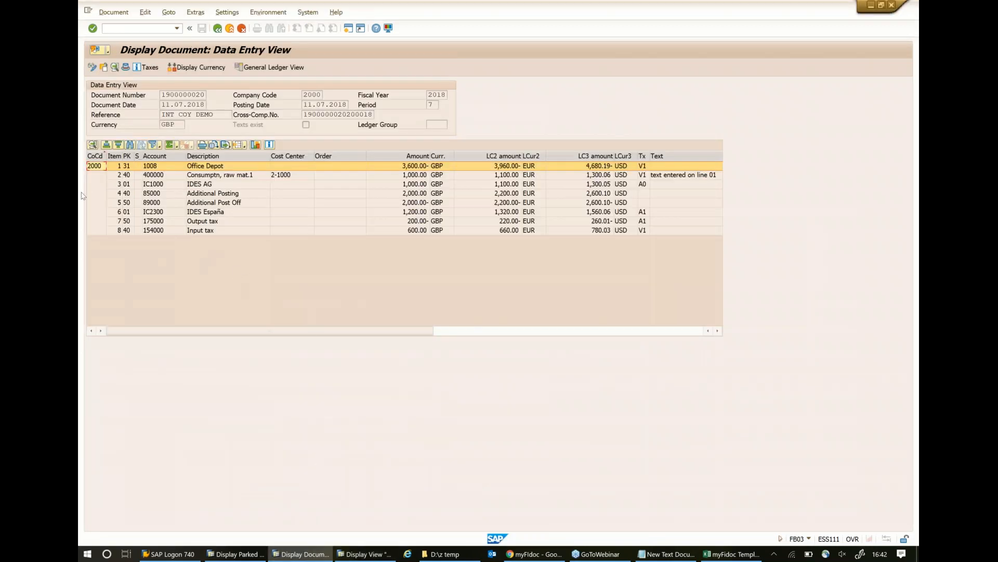
left_click(107, 194)
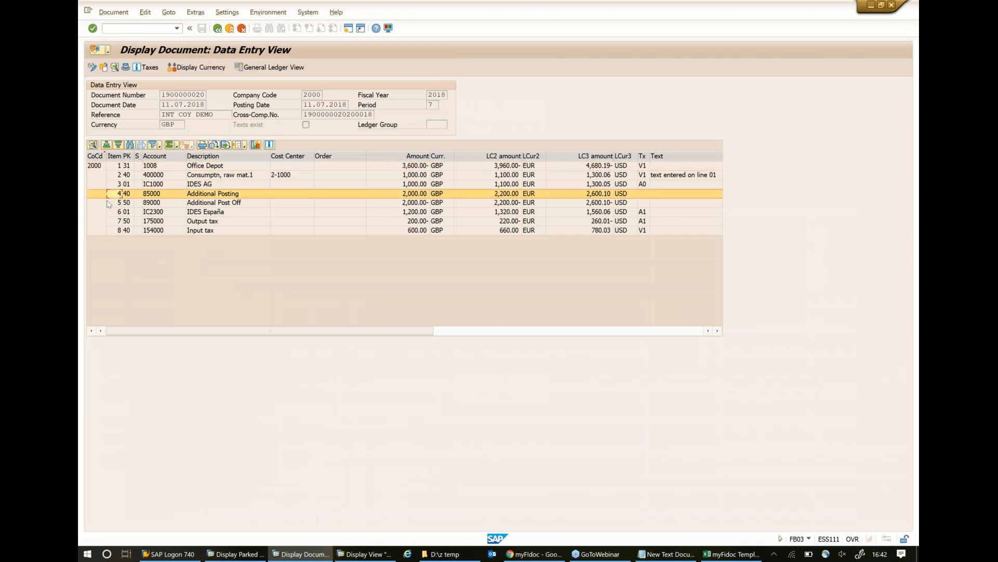